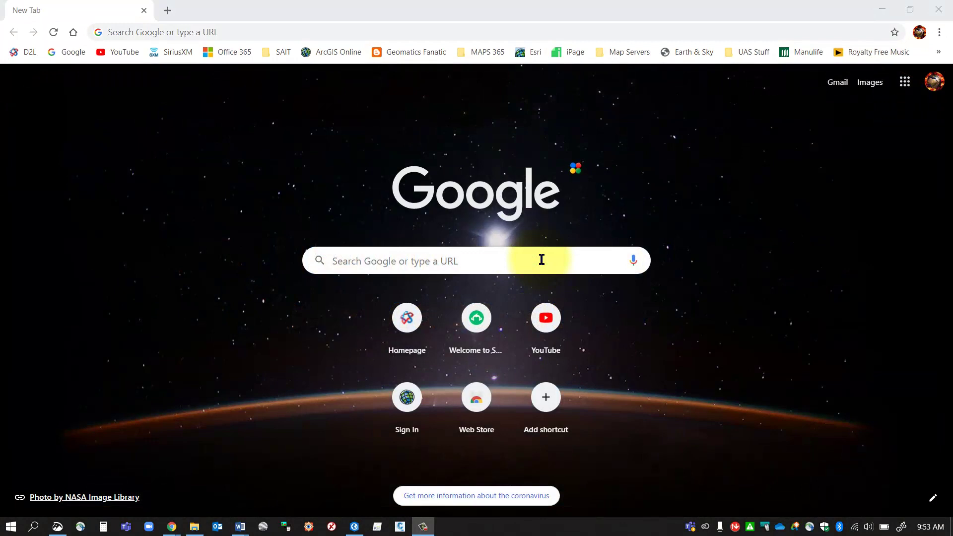
- Search Google for 'ABA' and open the AbaData website at abadata.ca from the results
click(542, 259)
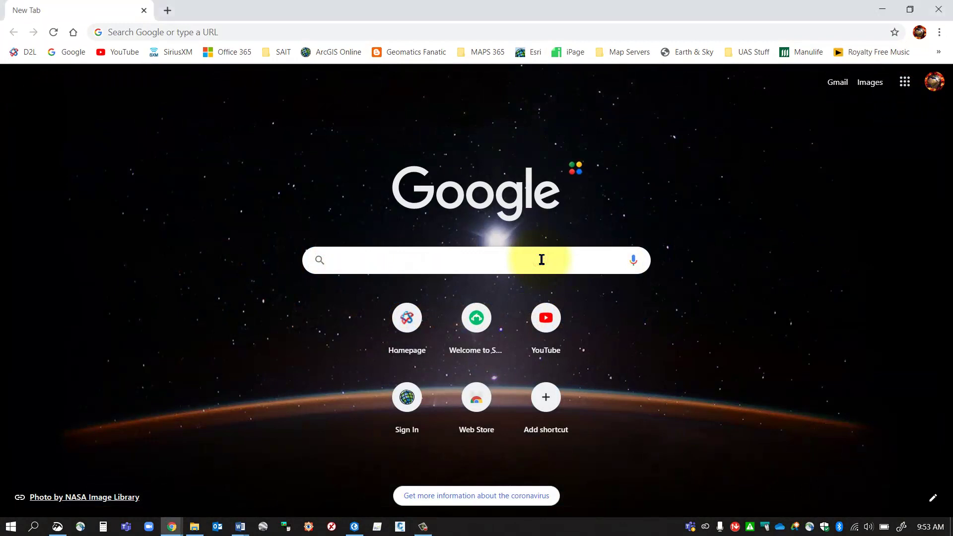
text(A)
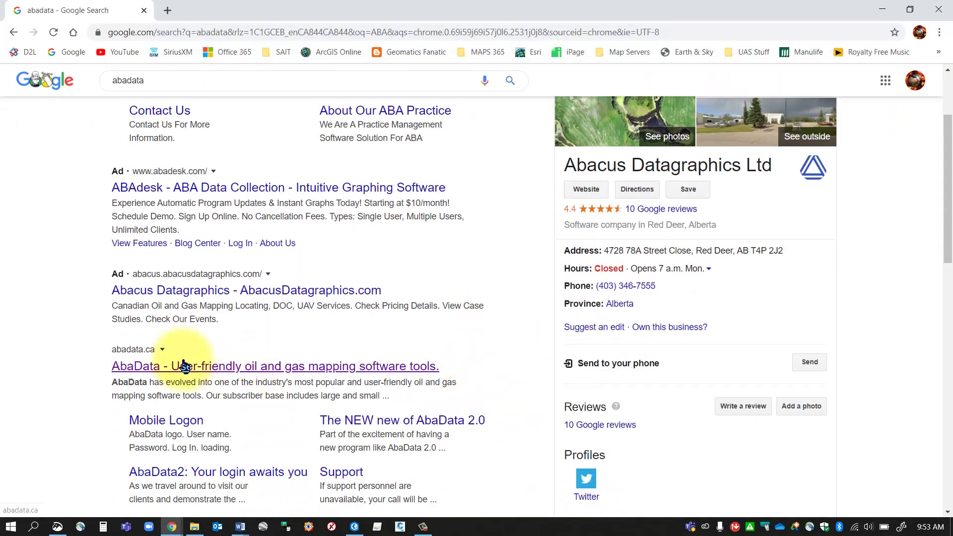
drag(101, 352, 143, 350)
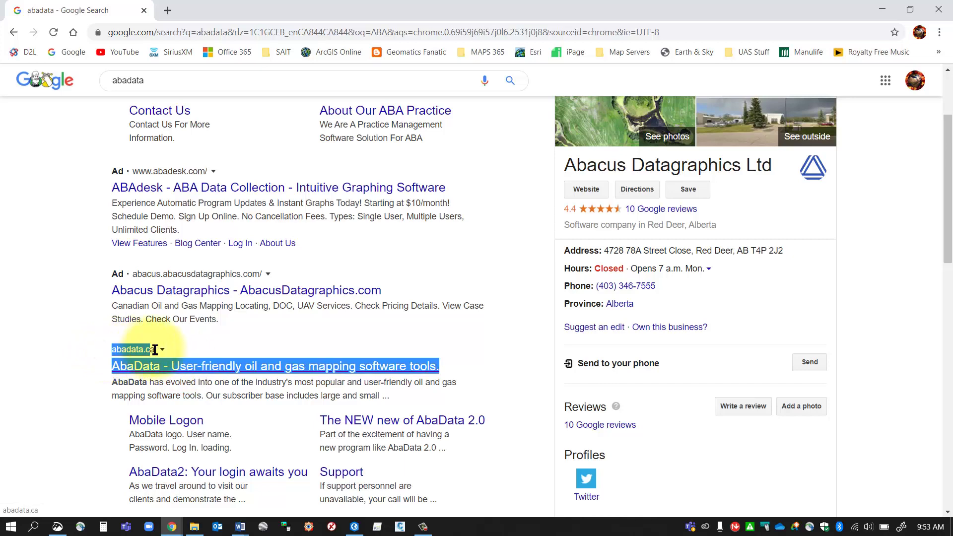
click(162, 372)
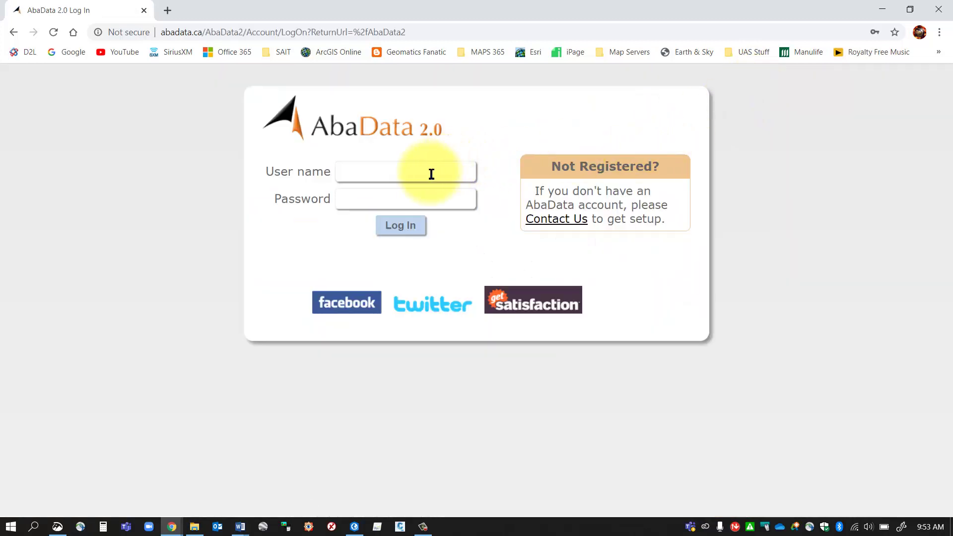
- Log in to AbaData 2.0 using the saved account credentials
click(431, 173)
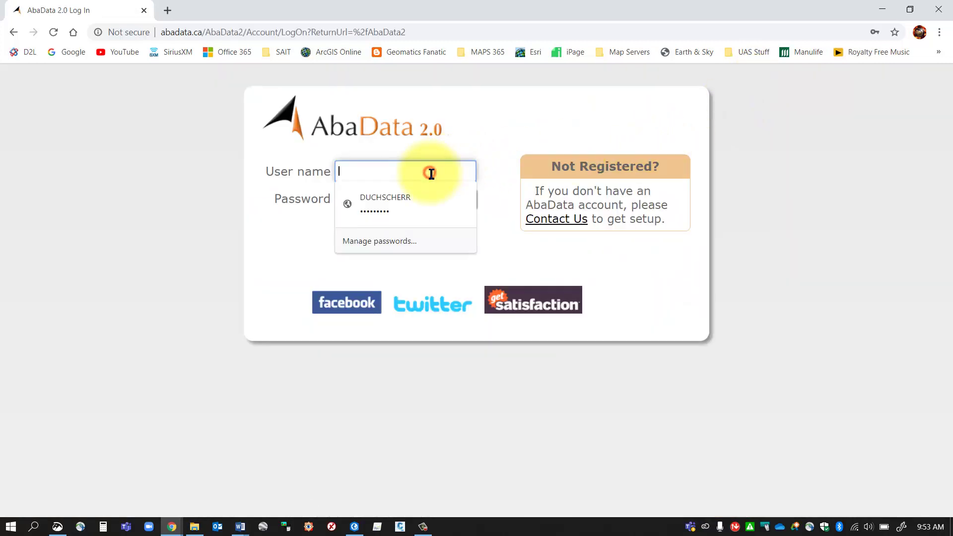
click(390, 204)
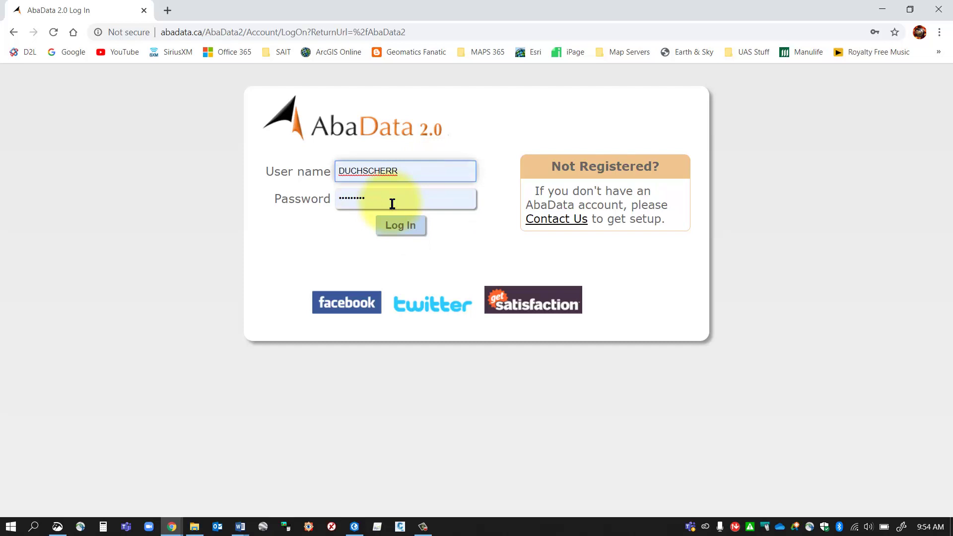
click(396, 227)
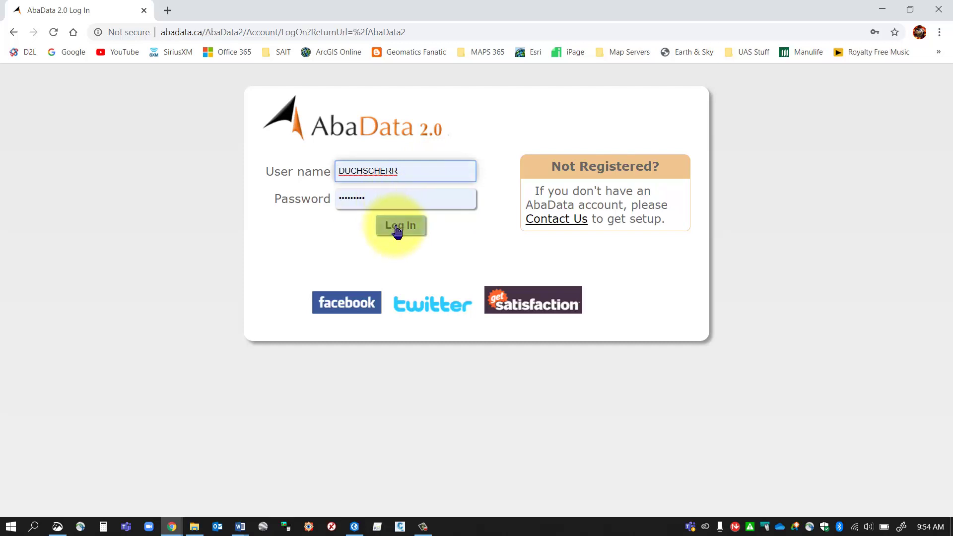
click(397, 229)
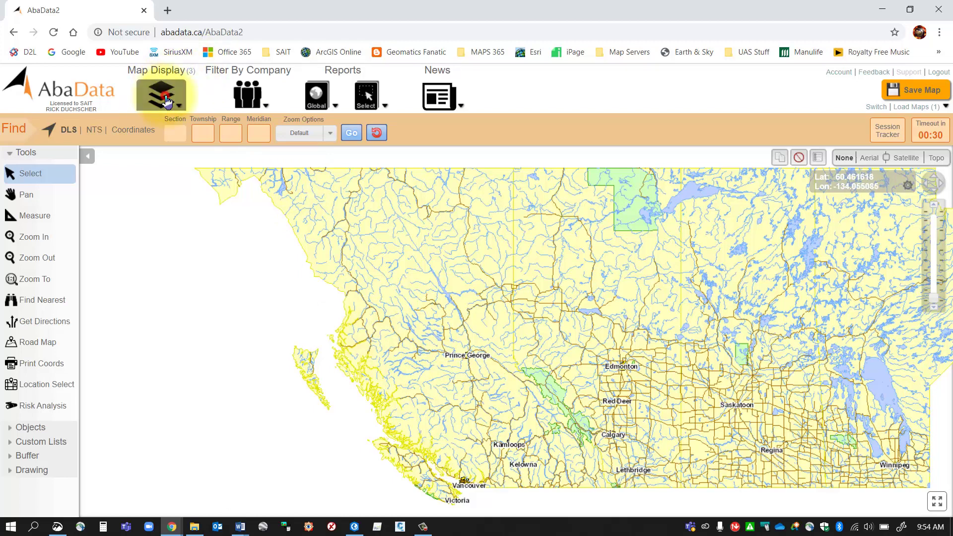
- Toggle the Map Display and Filter By Company panels and make Pan the active map tool
click(167, 102)
click(247, 95)
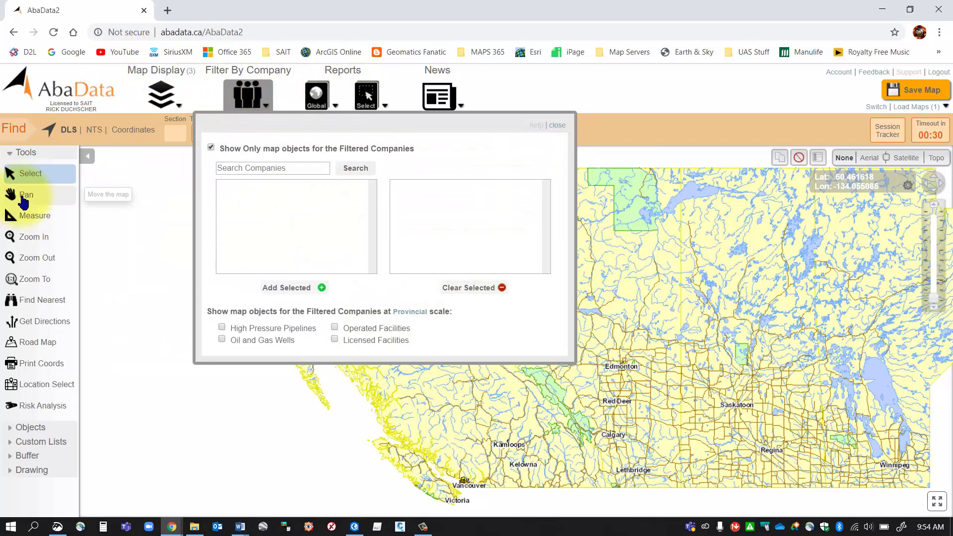
click(24, 199)
click(557, 125)
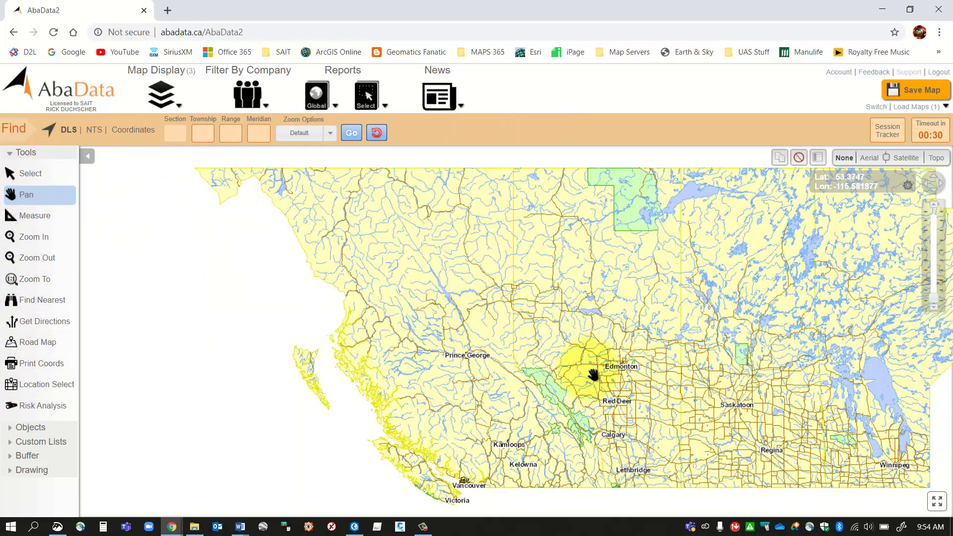
- Pan the map left and zoom in east of Red Deer until the section grid appears
drag(591, 357, 470, 329)
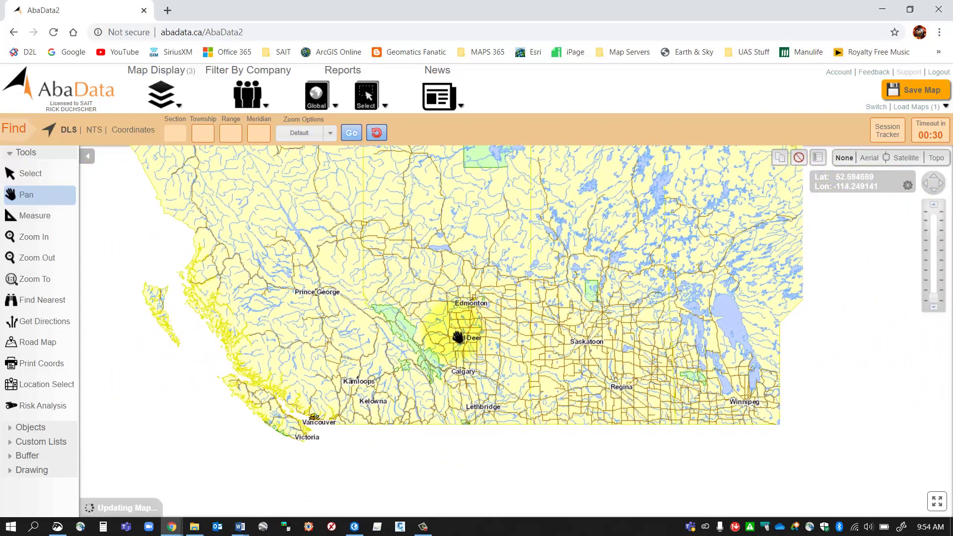
scroll(458, 336, up, 1)
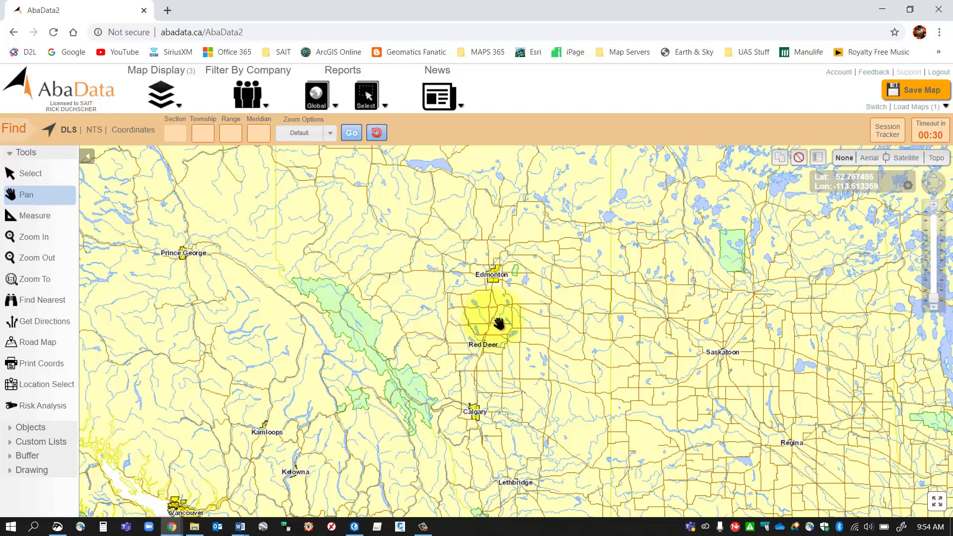
scroll(499, 323, down, 1)
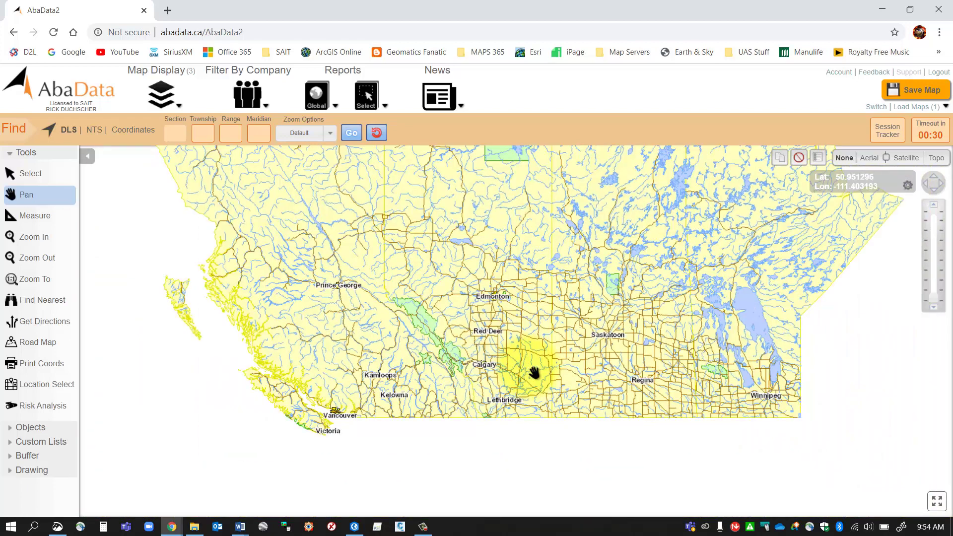
scroll(508, 345, up, 2)
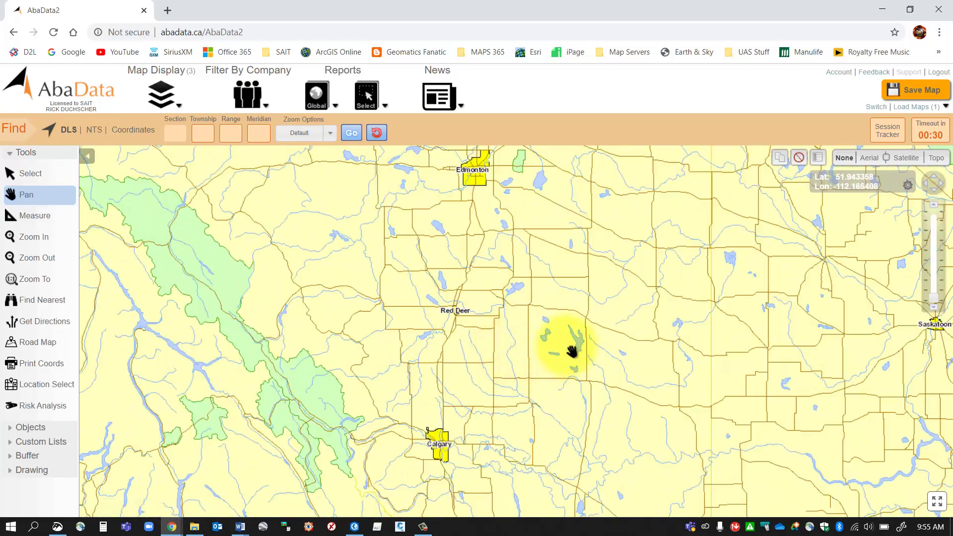
scroll(570, 347, up, 3)
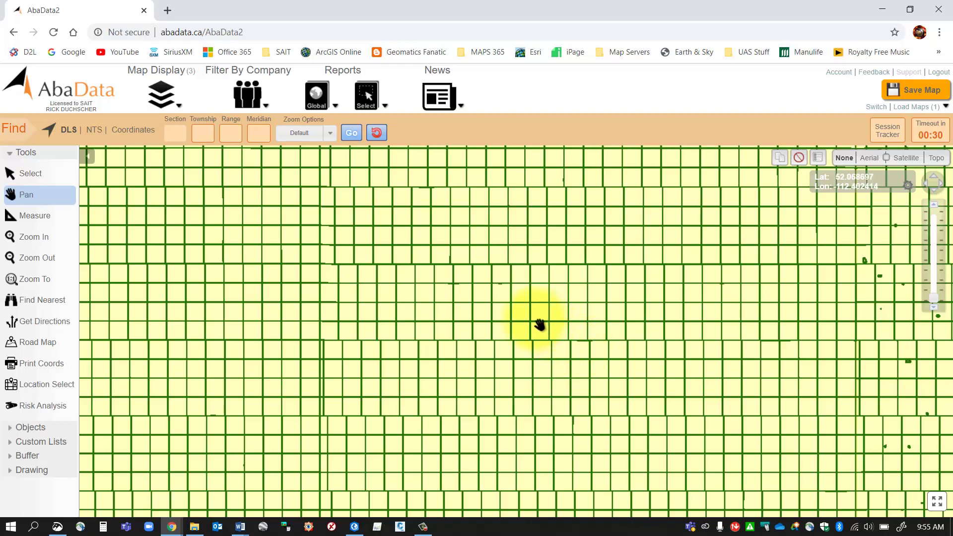
- Zoom in until pipelines and wells show, then back out to the Edmonton–Calgary–Saskatoon view
scroll(538, 326, down, 3)
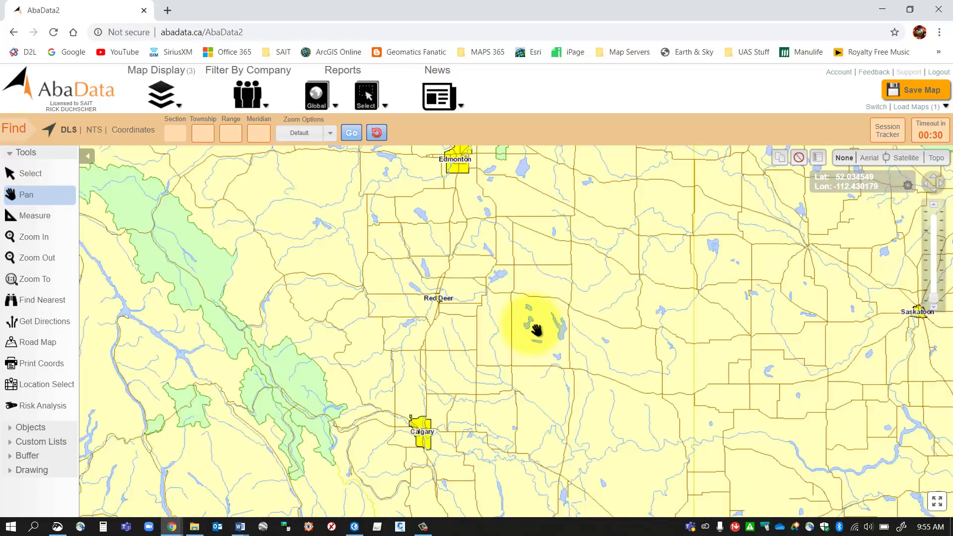
scroll(533, 327, up, 3)
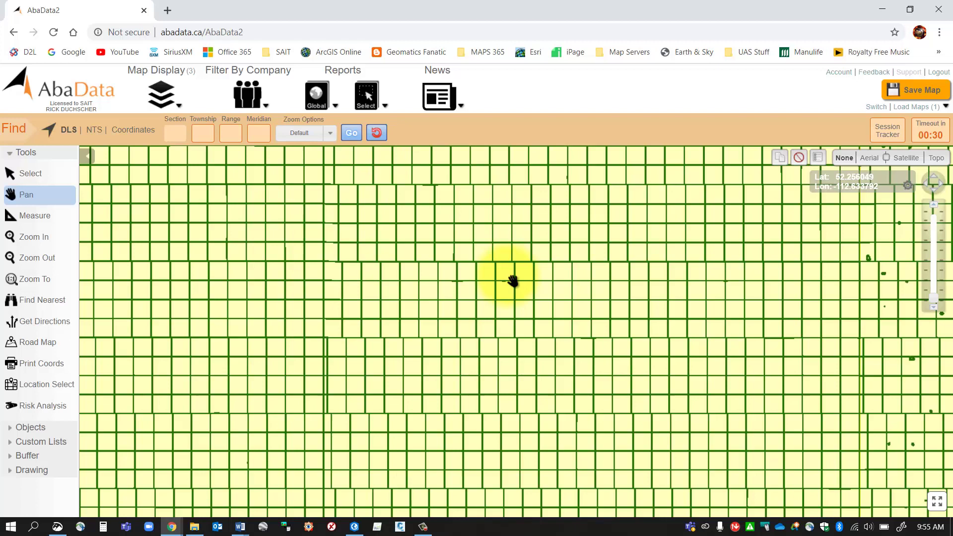
scroll(513, 281, up, 1)
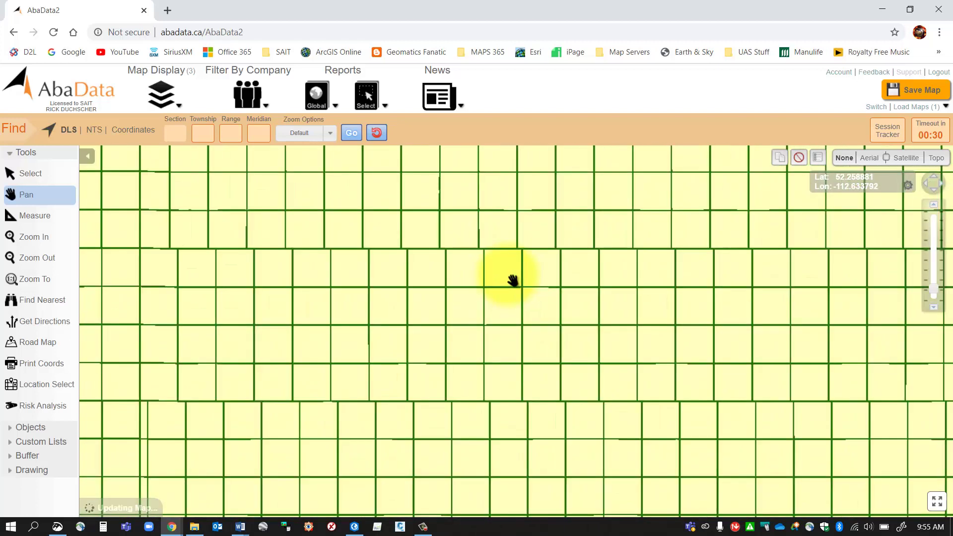
scroll(513, 280, up, 1)
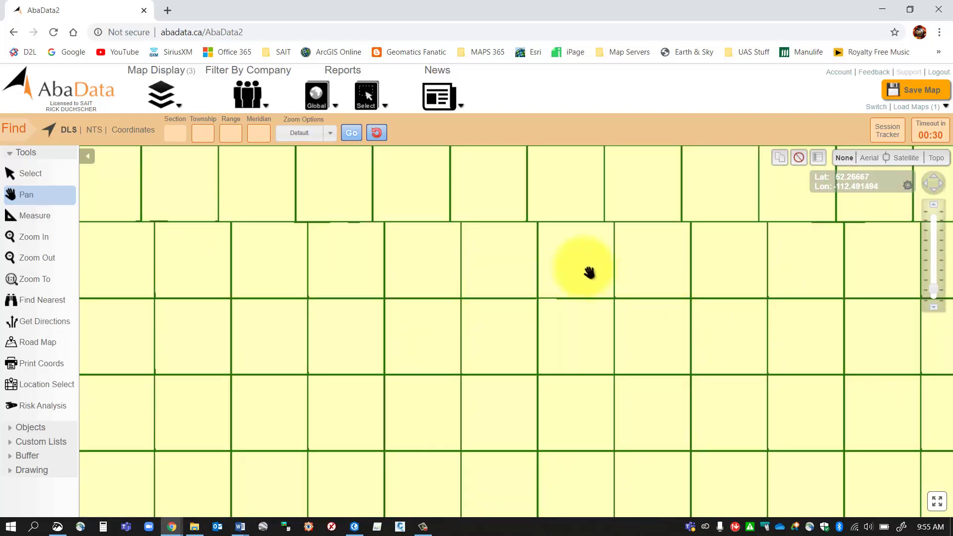
scroll(589, 272, up, 1)
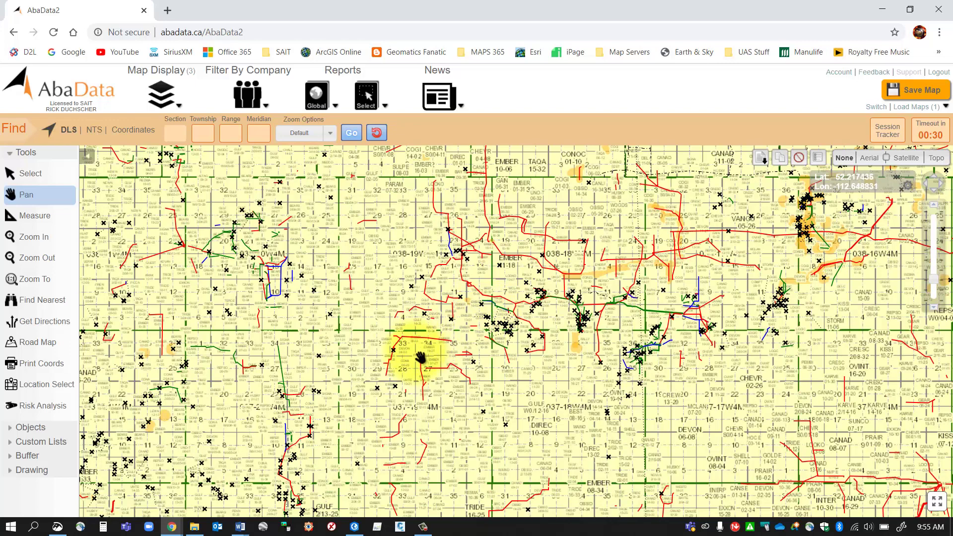
scroll(420, 356, up, 2)
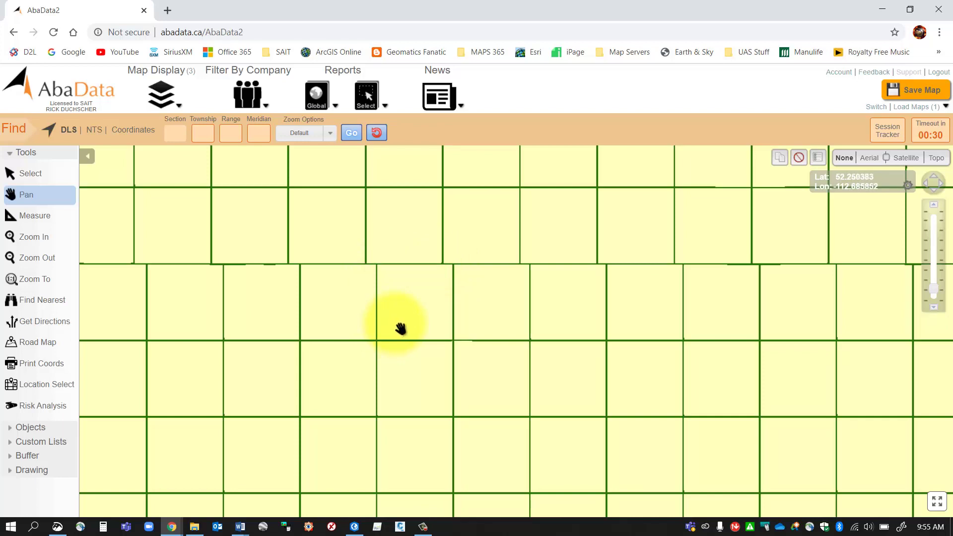
scroll(401, 327, down, 2)
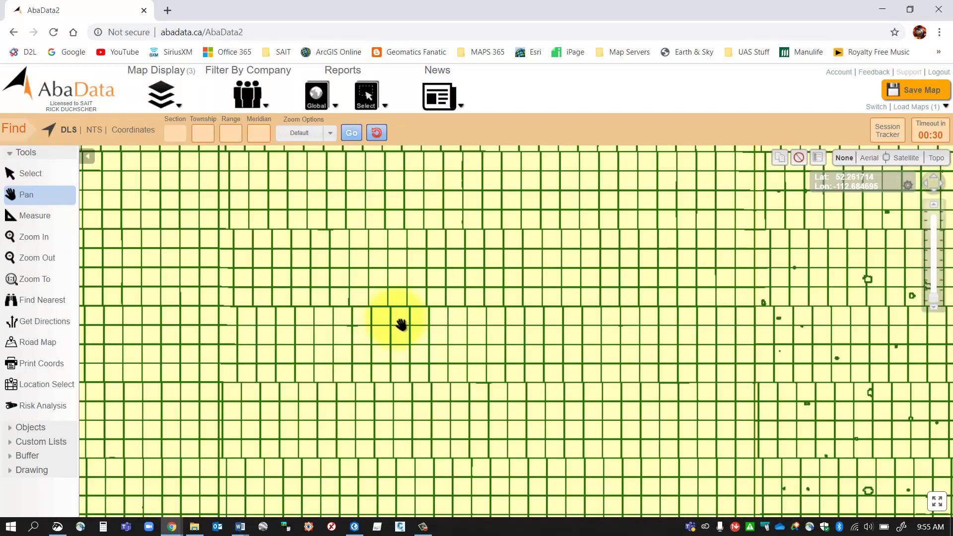
scroll(402, 326, down, 1)
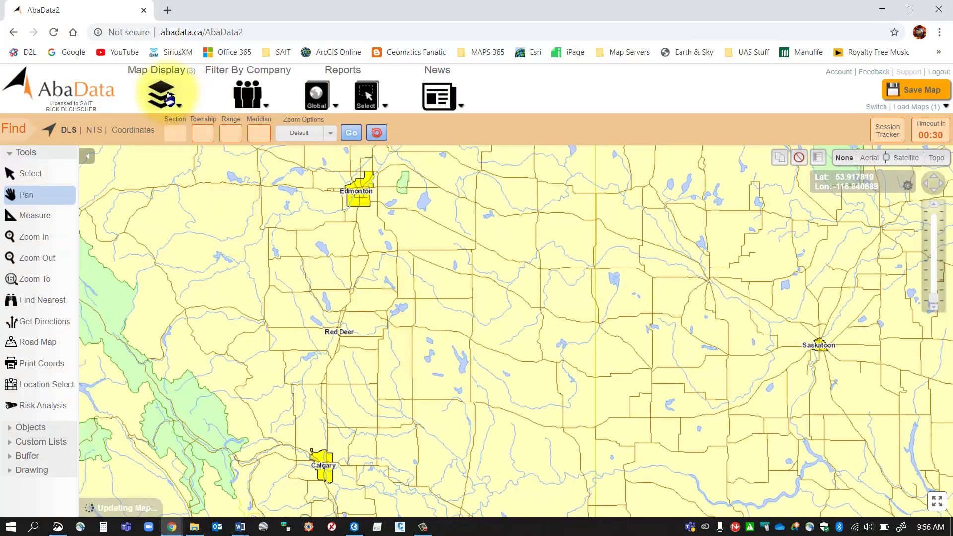
- Enable the County Boundaries layer under Map Display Terrain and close the panel
click(169, 97)
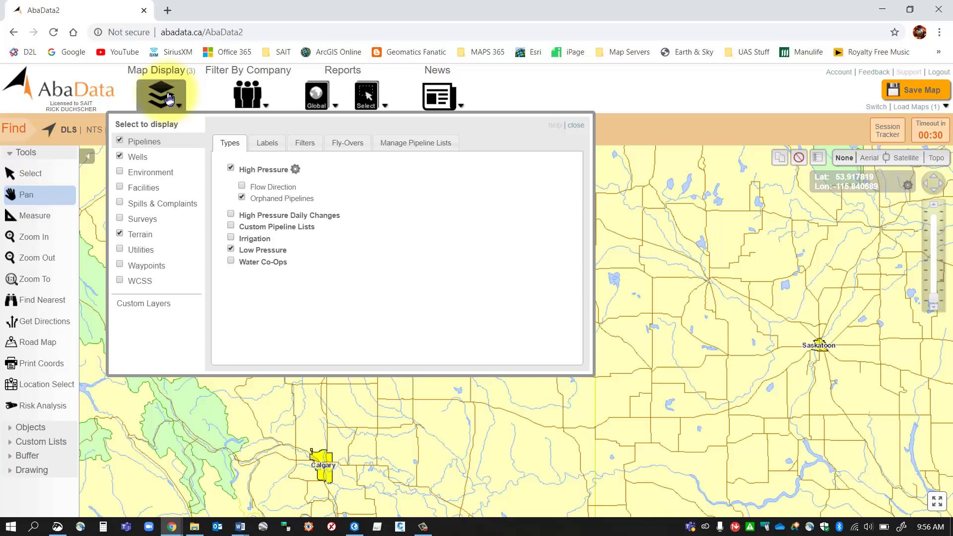
click(142, 238)
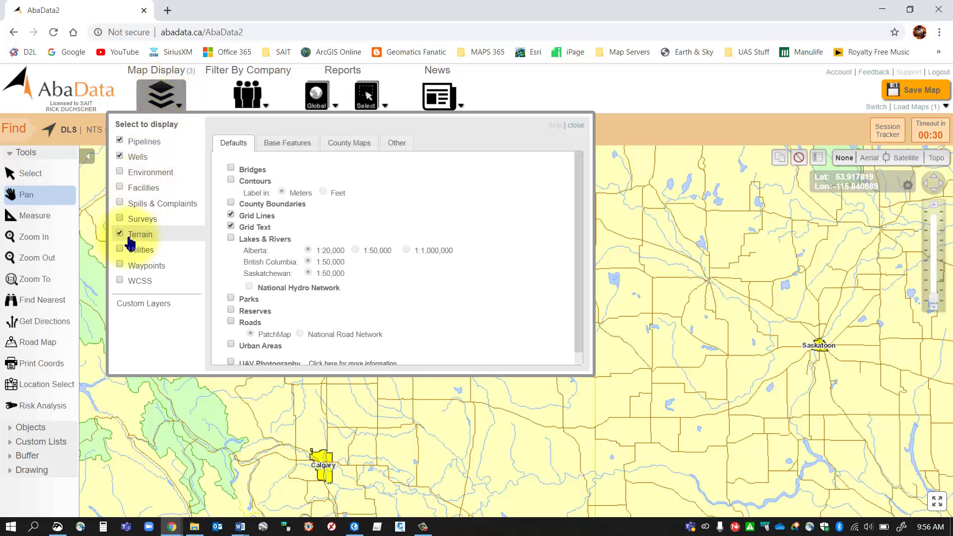
click(232, 204)
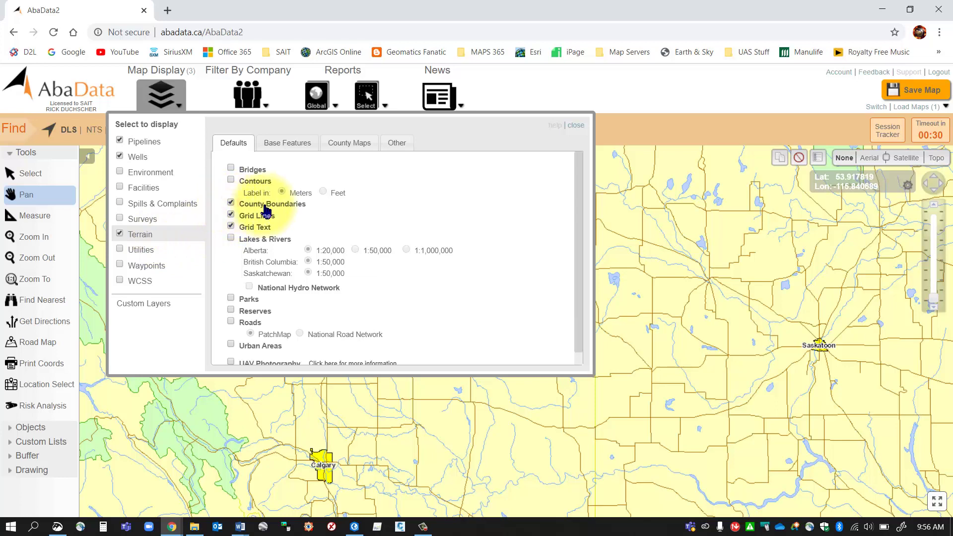
click(576, 125)
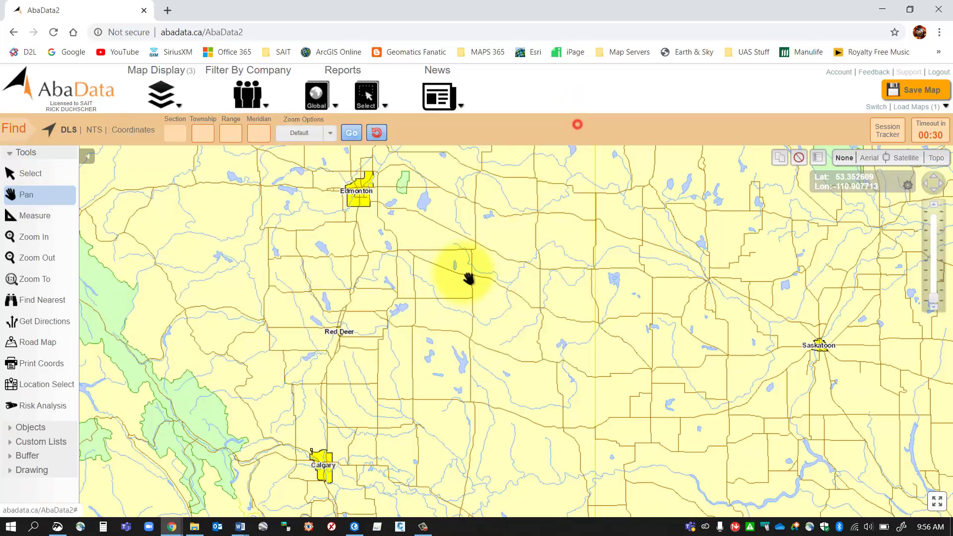
- Zoom and pan to centre the map on County of Stettler and County of Paintearth
scroll(476, 275, up, 1)
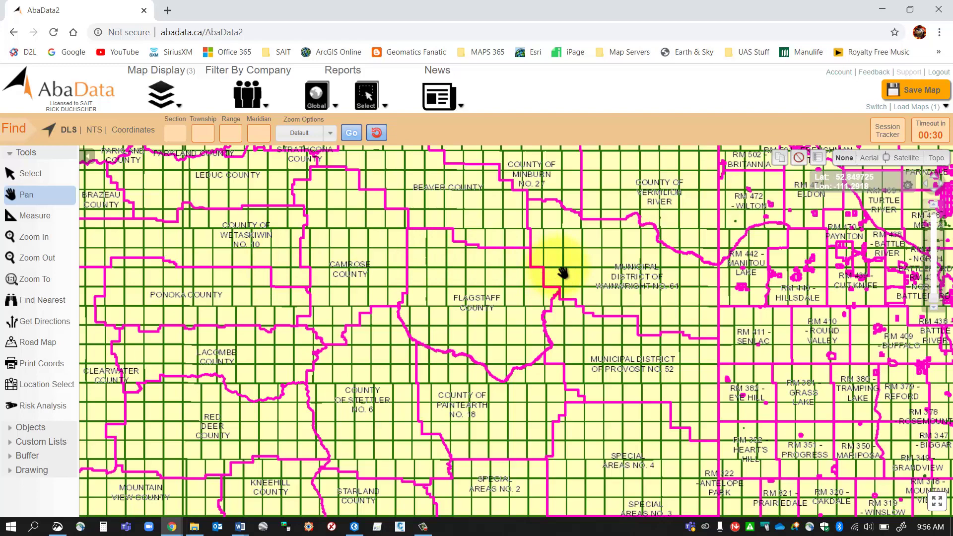
scroll(542, 256, up, 2)
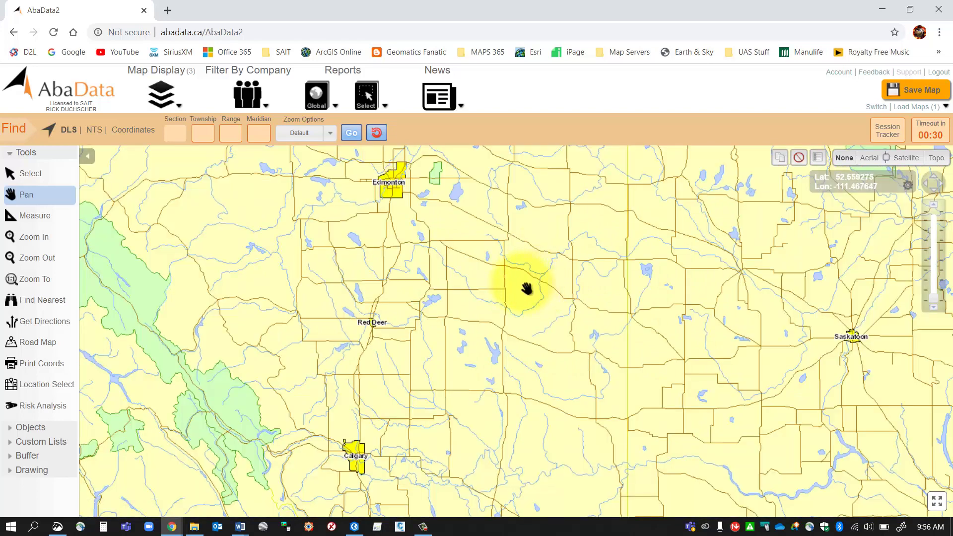
scroll(489, 297, up, 1)
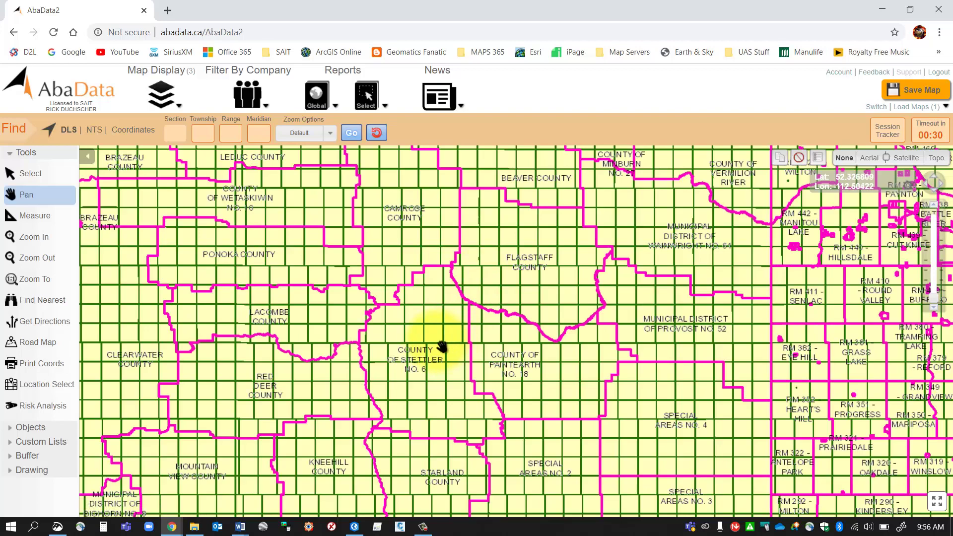
drag(442, 347, 447, 302)
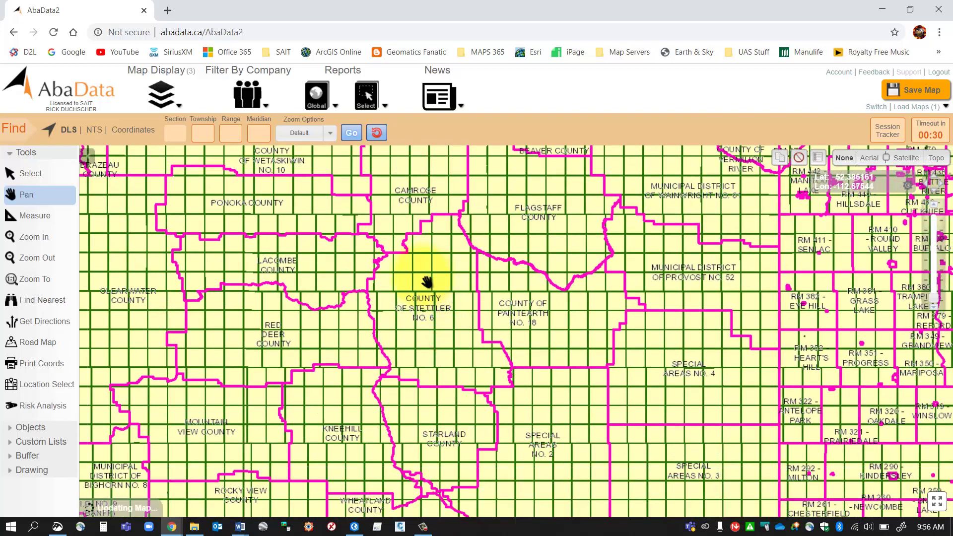
scroll(427, 281, up, 1)
scroll(418, 243, down, 1)
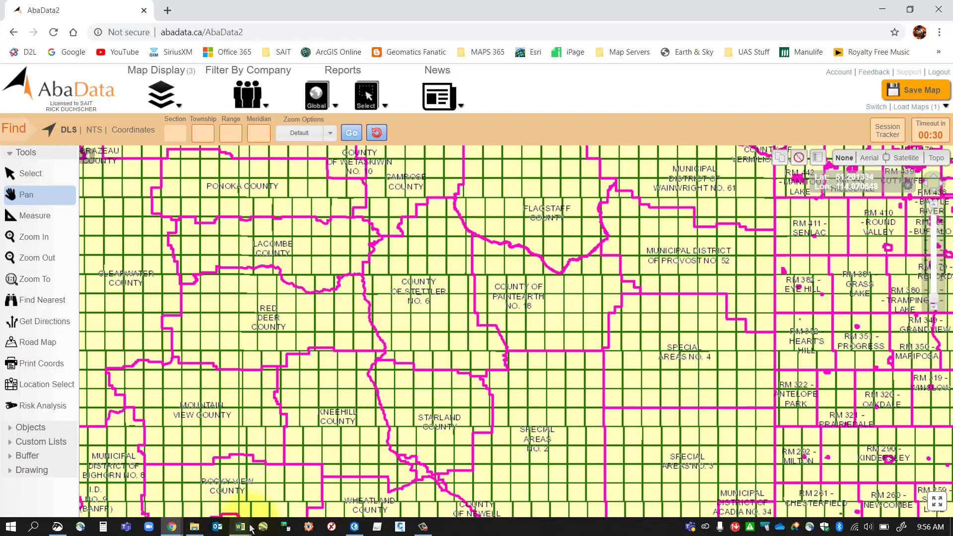
- Open Well Data Analysis Map Part 1.docx from Word's recent files and select its county table
mouse_move(248, 528)
click(269, 498)
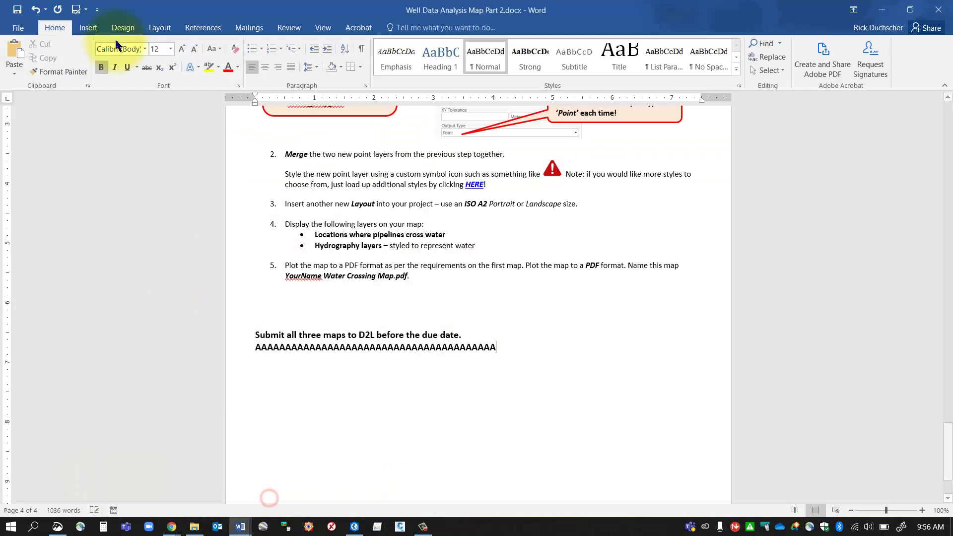
click(18, 28)
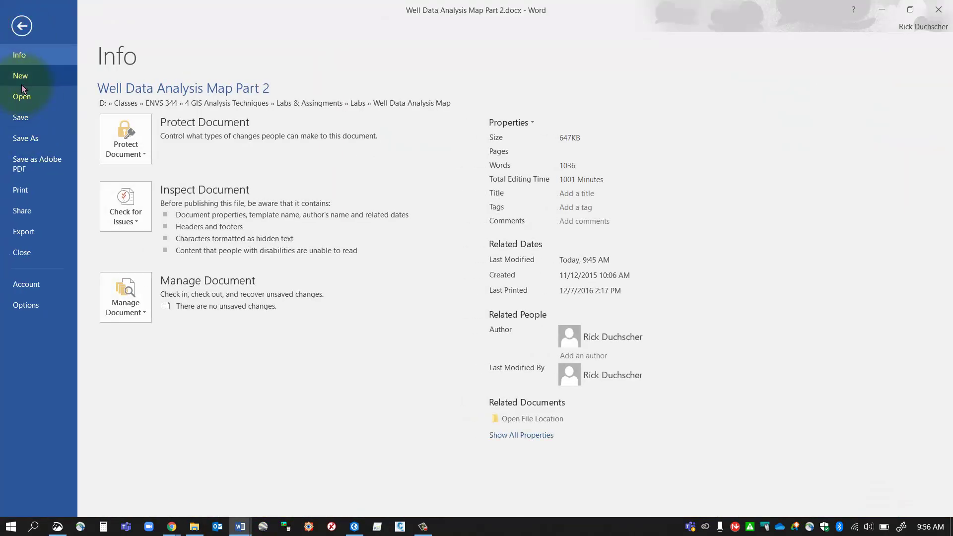
click(22, 96)
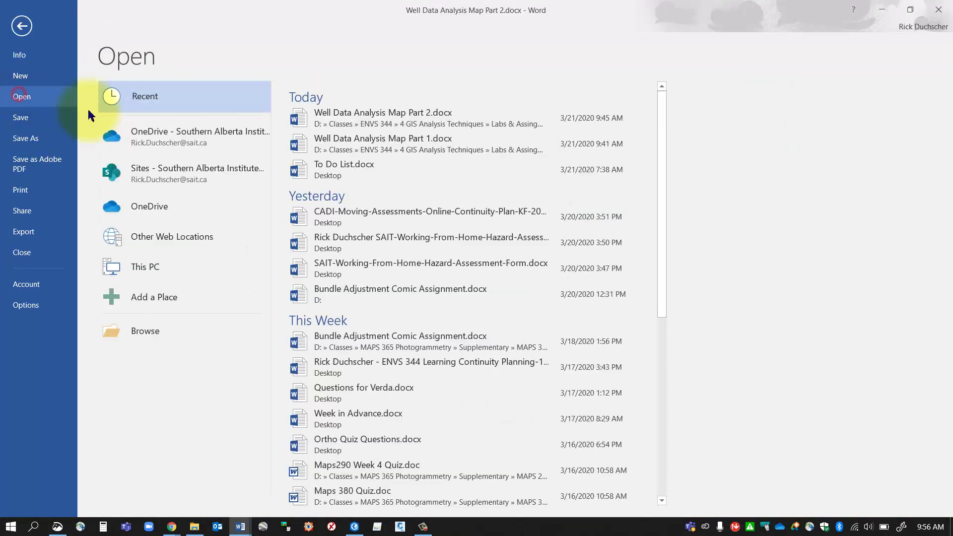
click(344, 148)
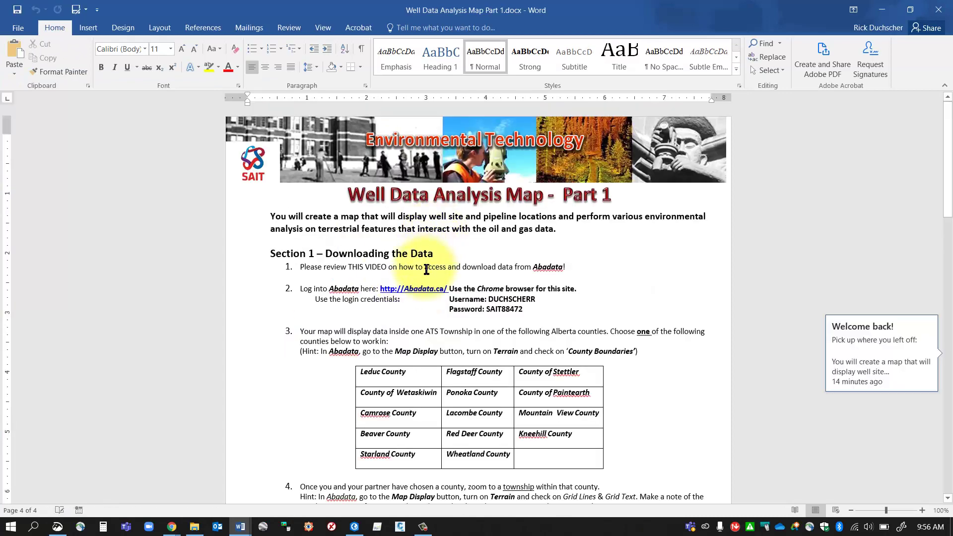
drag(365, 376, 549, 458)
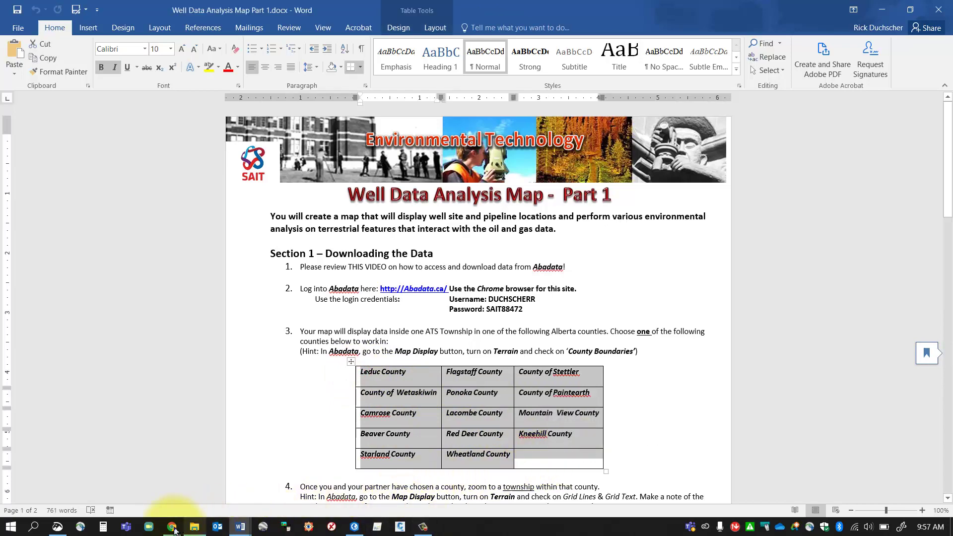
- Return to the AbaData map, zoom closer on County of Paintearth No. 18, then bring up the Word windows
mouse_move(174, 528)
click(244, 474)
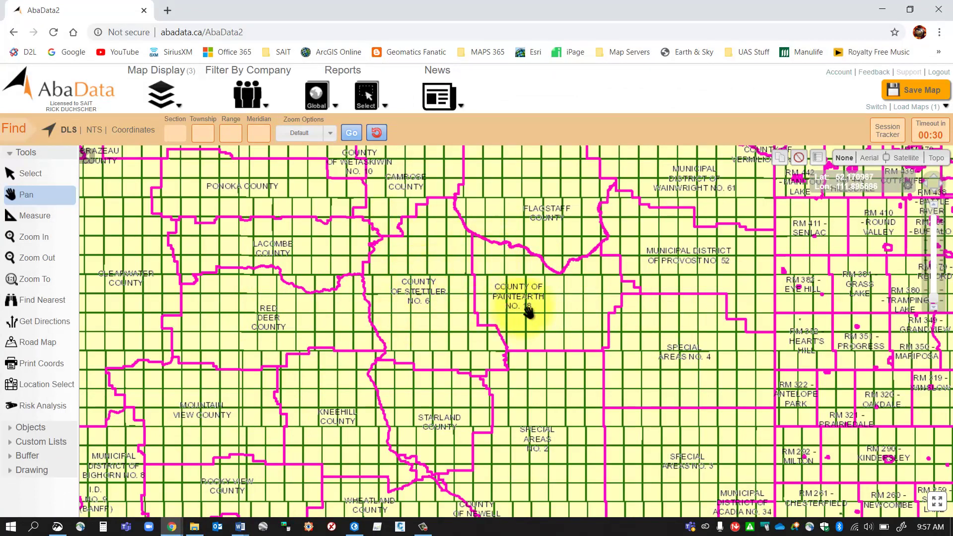
scroll(528, 311, up, 2)
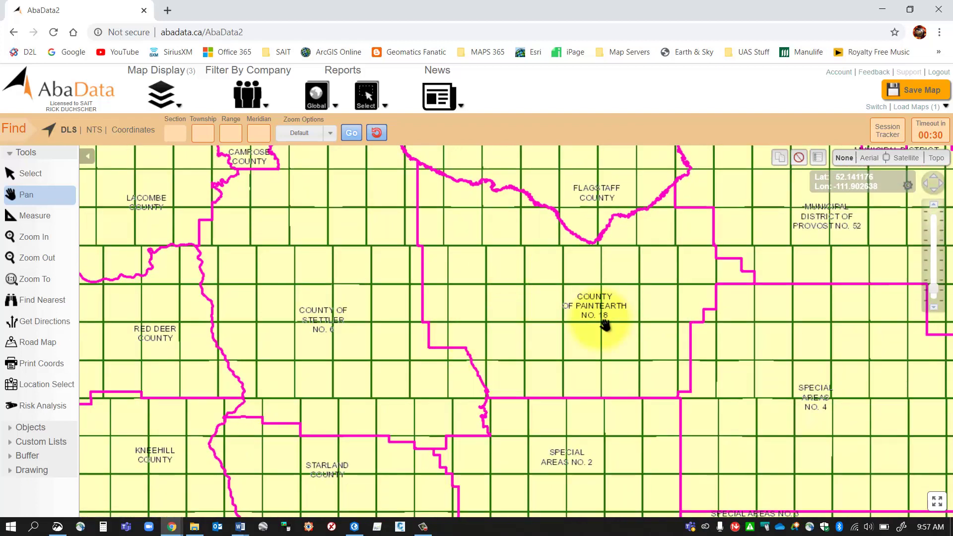
click(234, 529)
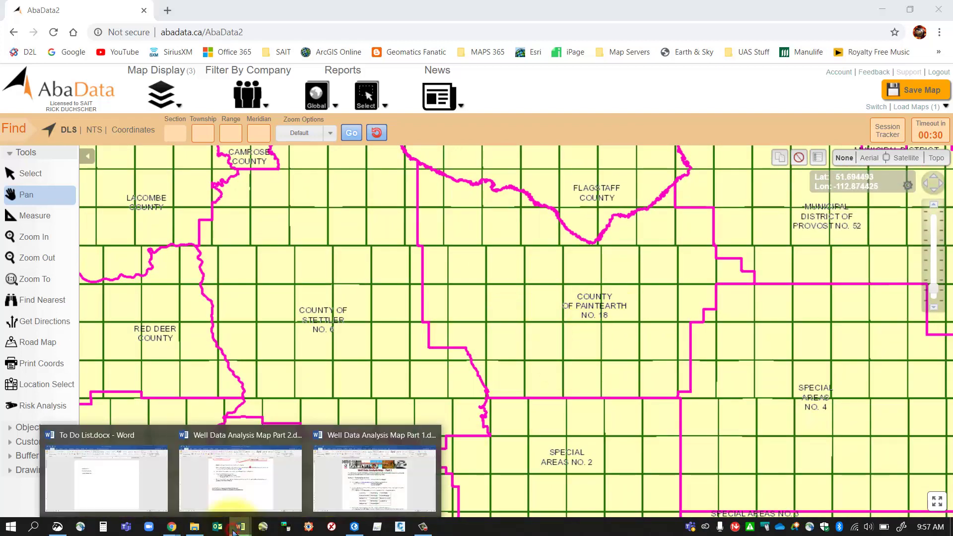
- Bring the Part 1 document forward and select the County of Paintearth entry in its table
click(375, 479)
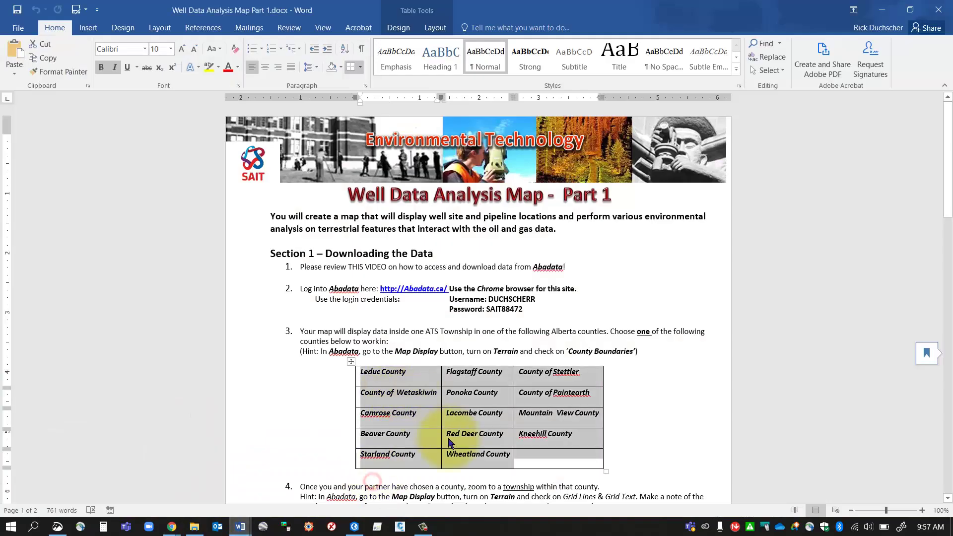
click(507, 458)
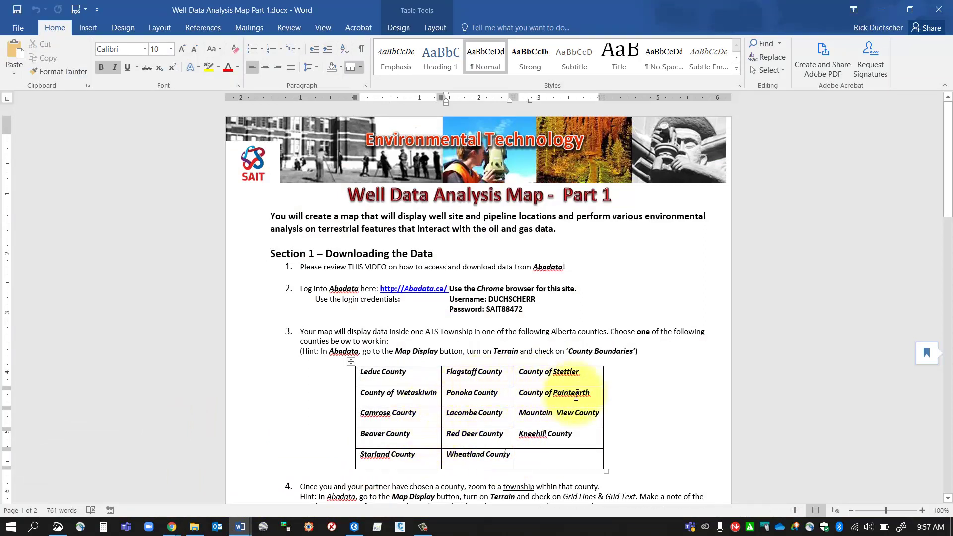
drag(591, 395, 518, 393)
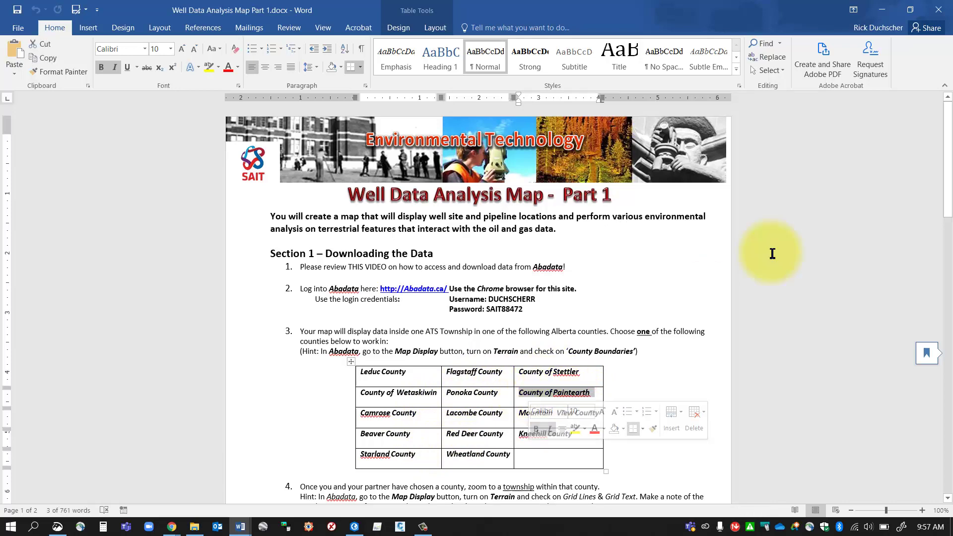
- Pan and zoom the map onto County of Paintearth around township 037-13W4M until wells and pipelines draw
click(882, 9)
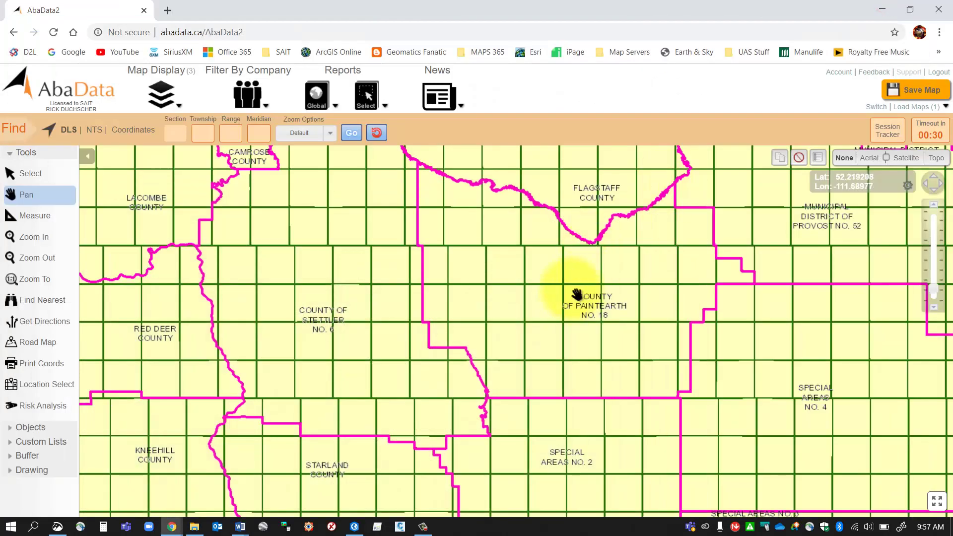
drag(538, 312, 493, 313)
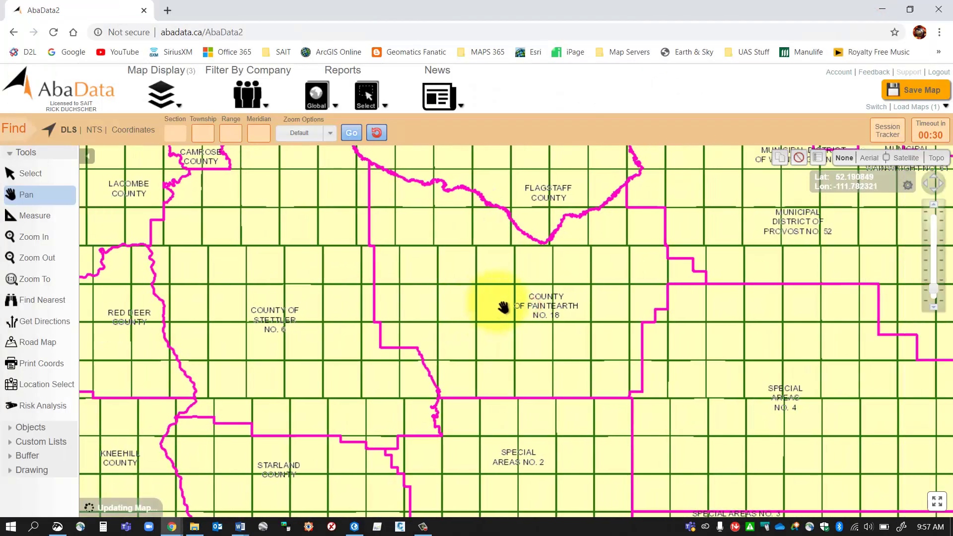
scroll(504, 308, up, 1)
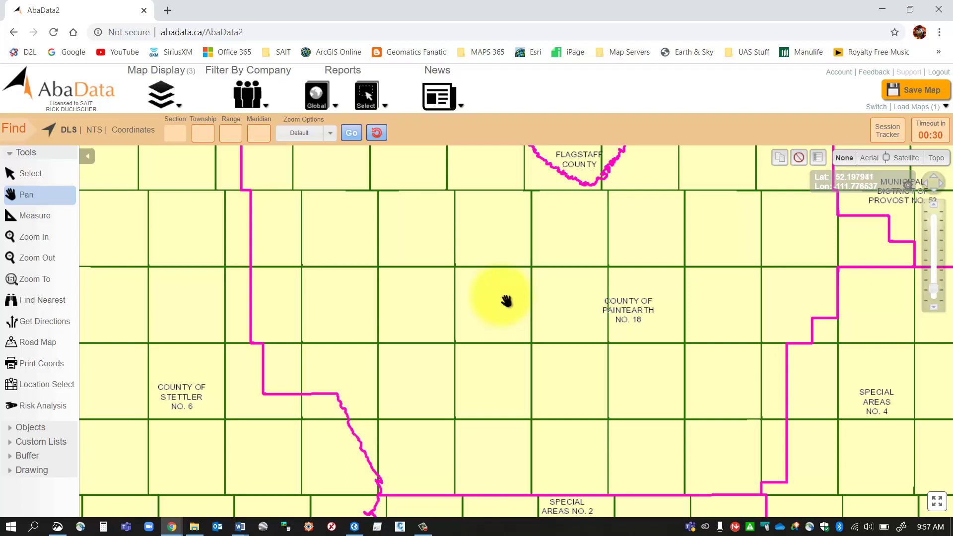
scroll(506, 301, up, 1)
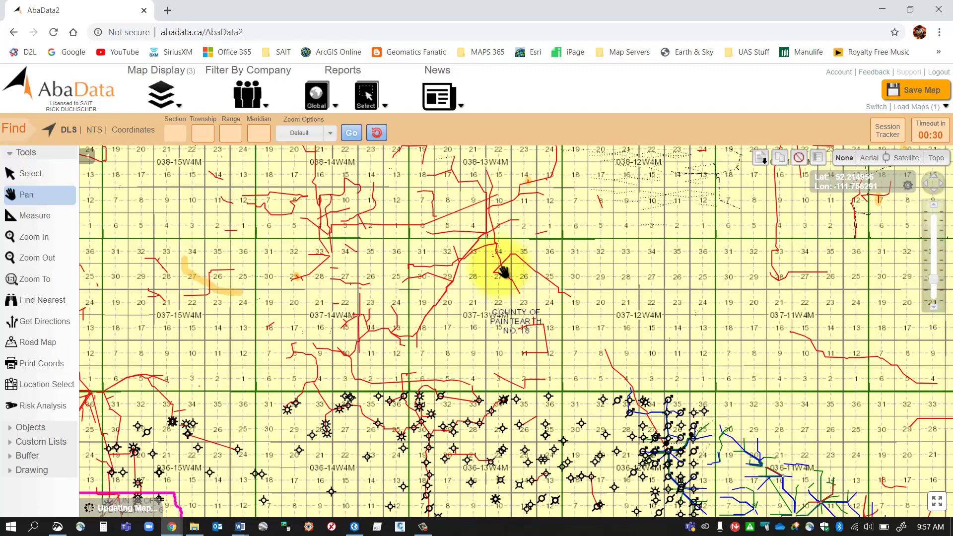
scroll(467, 261, down, 1)
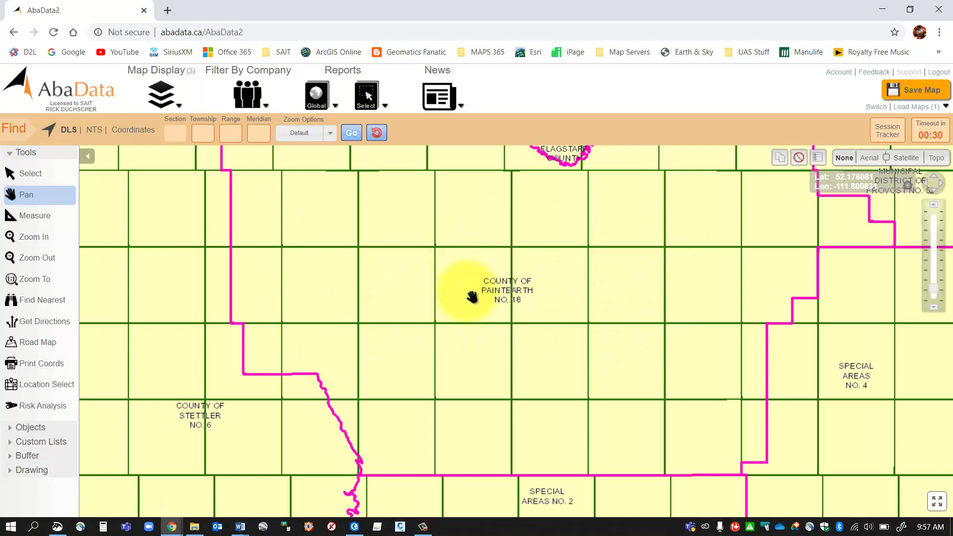
scroll(472, 283, up, 2)
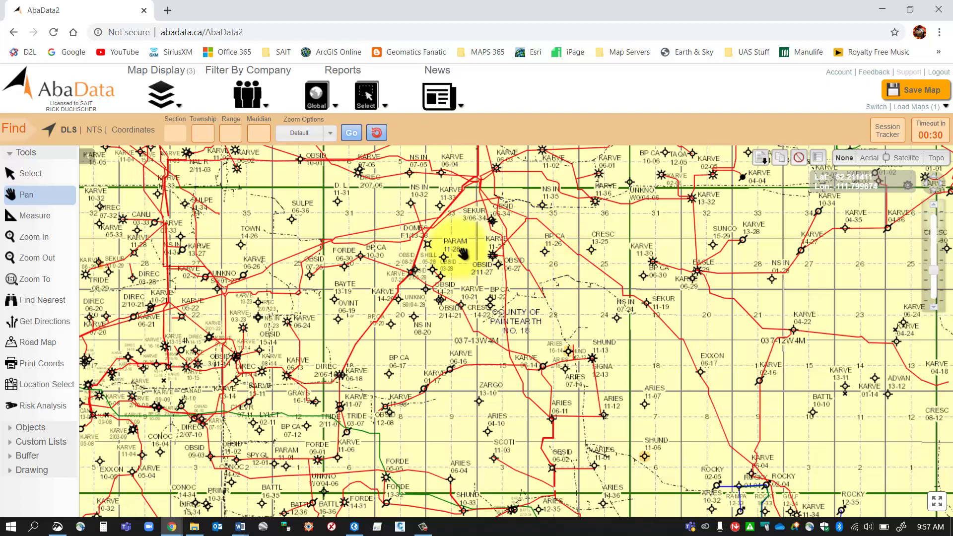
- Turn on the Lakes & Rivers terrain layer in Map Display
click(169, 109)
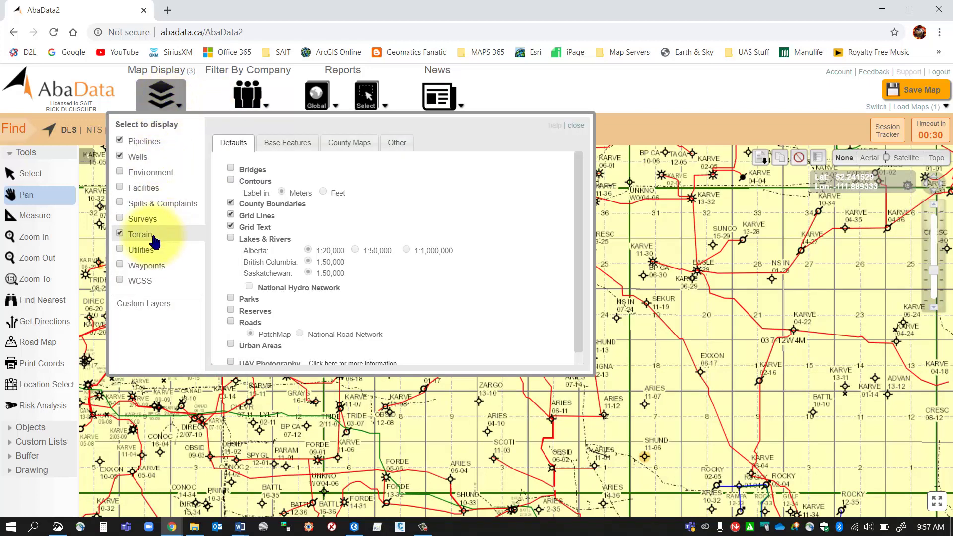
click(231, 238)
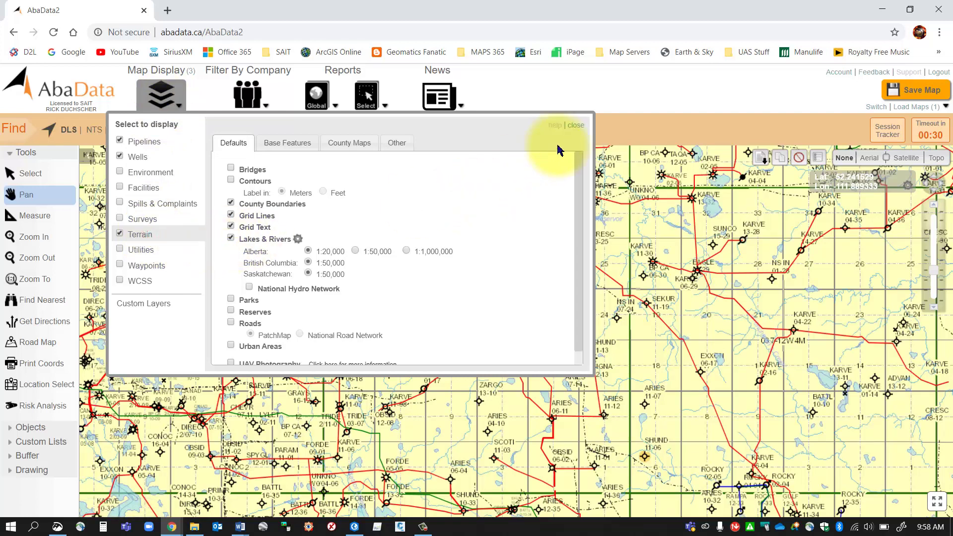
click(577, 126)
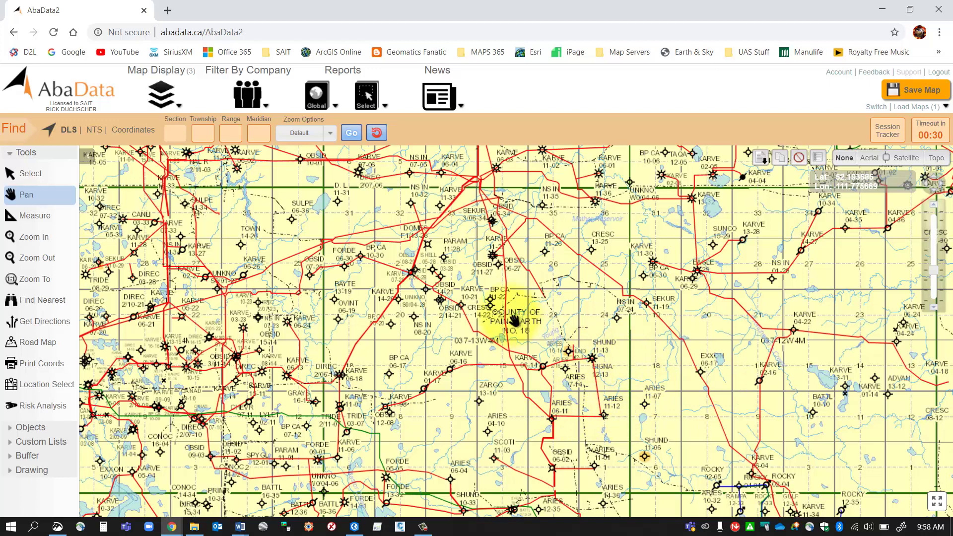
- Pan the map westward to show the County of Paintearth townships with wells and pipelines
mouse_move(423, 320)
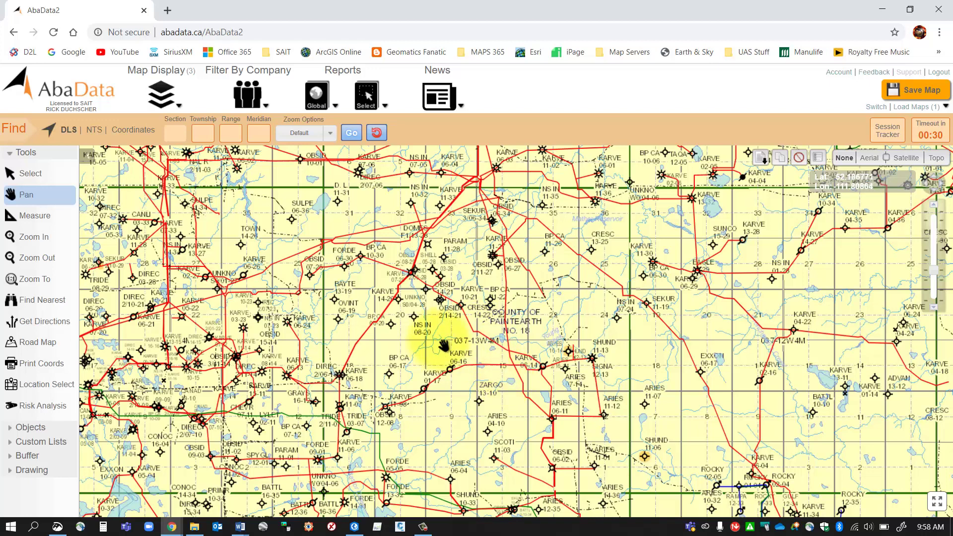
drag(248, 347, 569, 346)
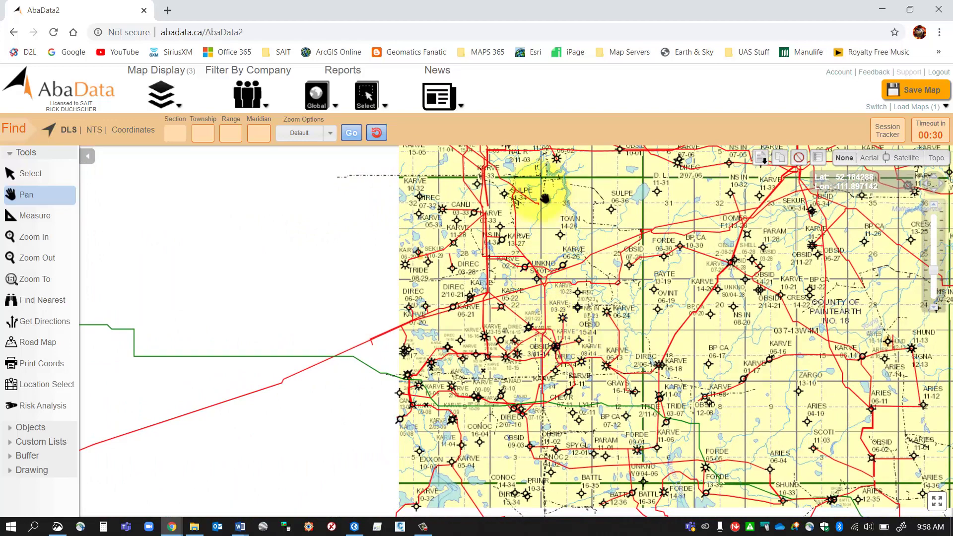
mouse_move(472, 303)
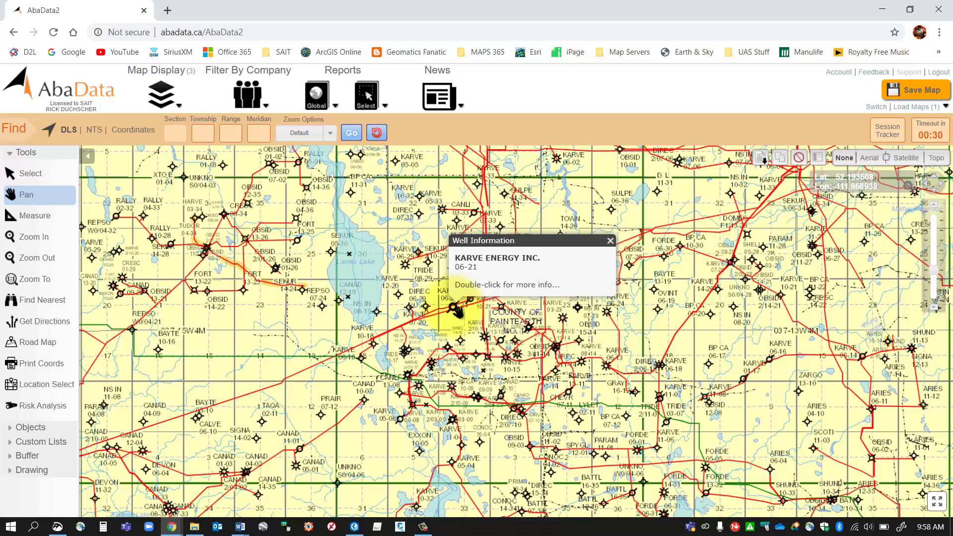
mouse_move(503, 403)
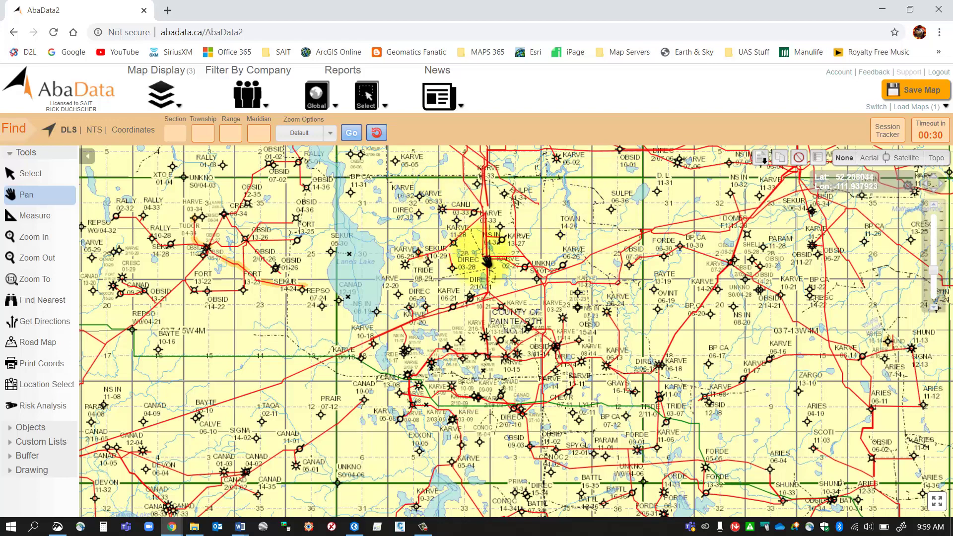
- Zoom out and back in, then recentre the map on township 037-14W4M
scroll(487, 262, up, 2)
mouse_move(506, 258)
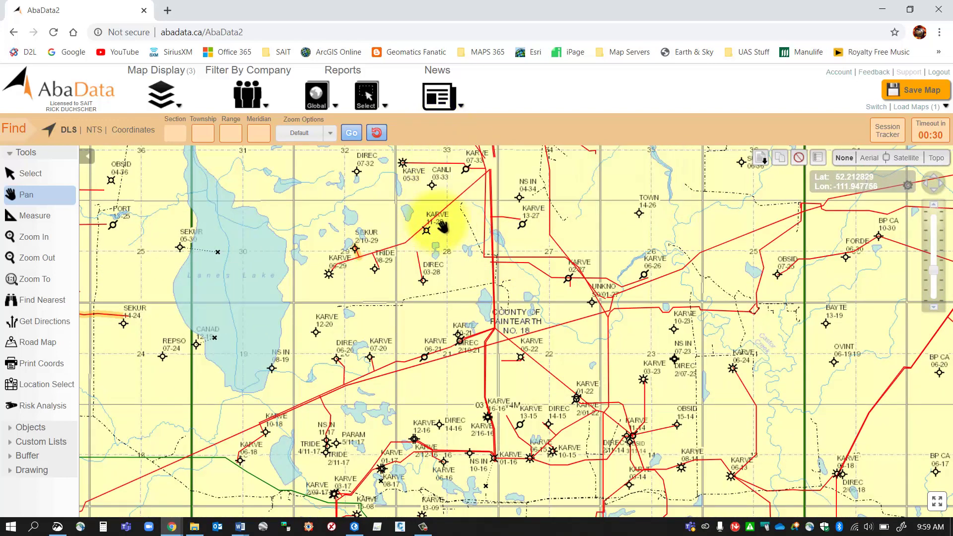
scroll(465, 254, down, 1)
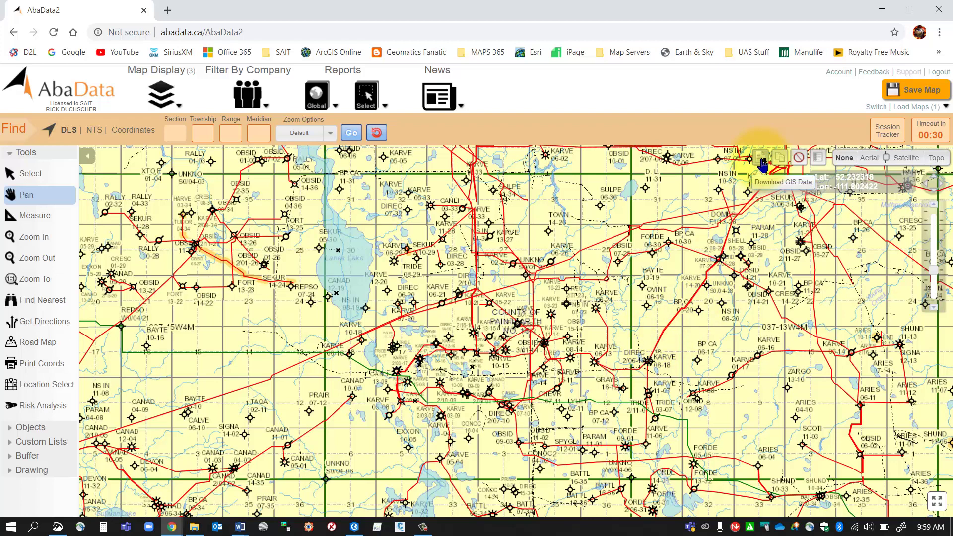
scroll(517, 290, down, 1)
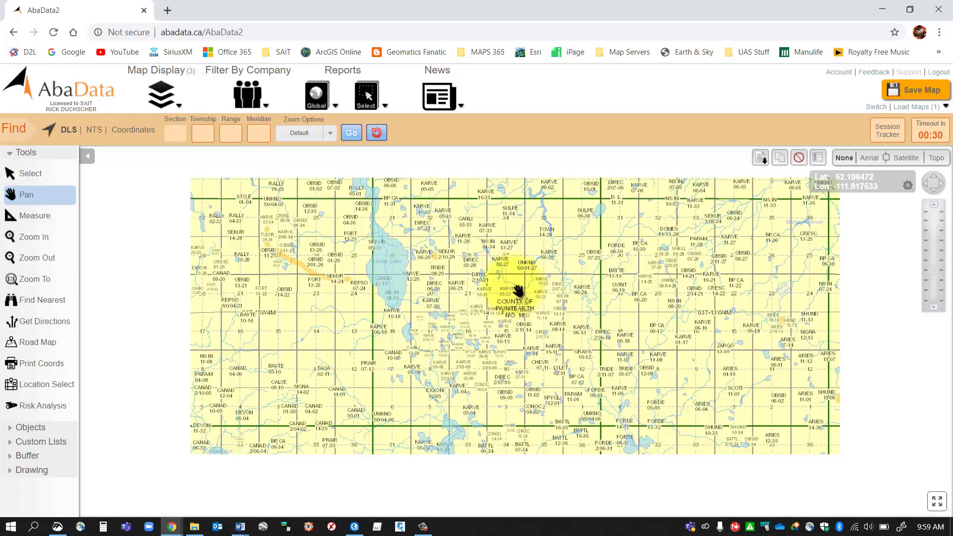
scroll(519, 291, down, 1)
scroll(537, 298, down, 1)
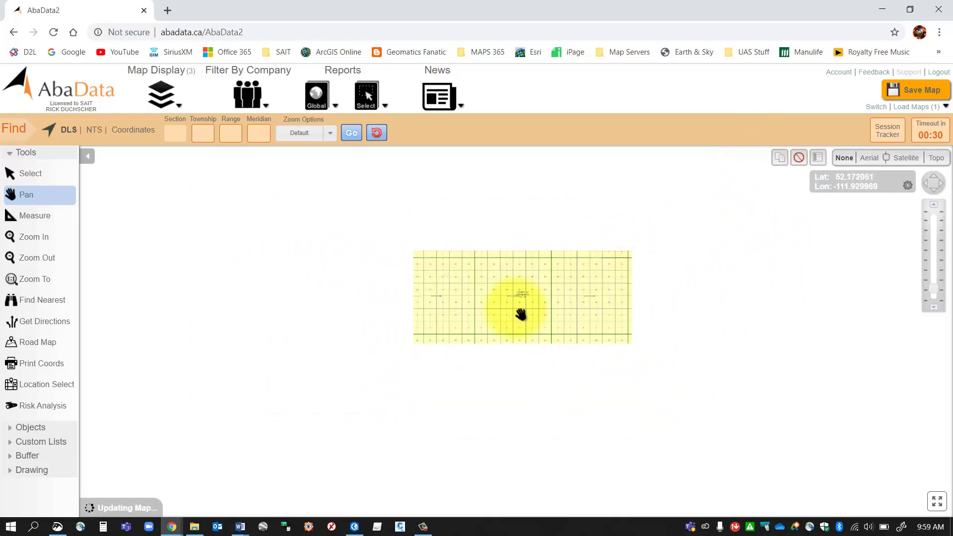
scroll(515, 302, up, 2)
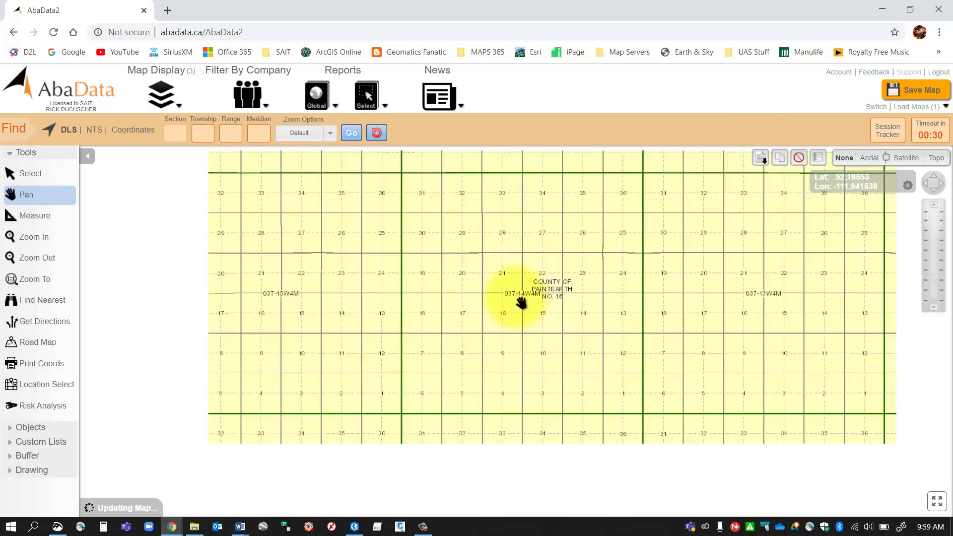
drag(541, 264, 536, 303)
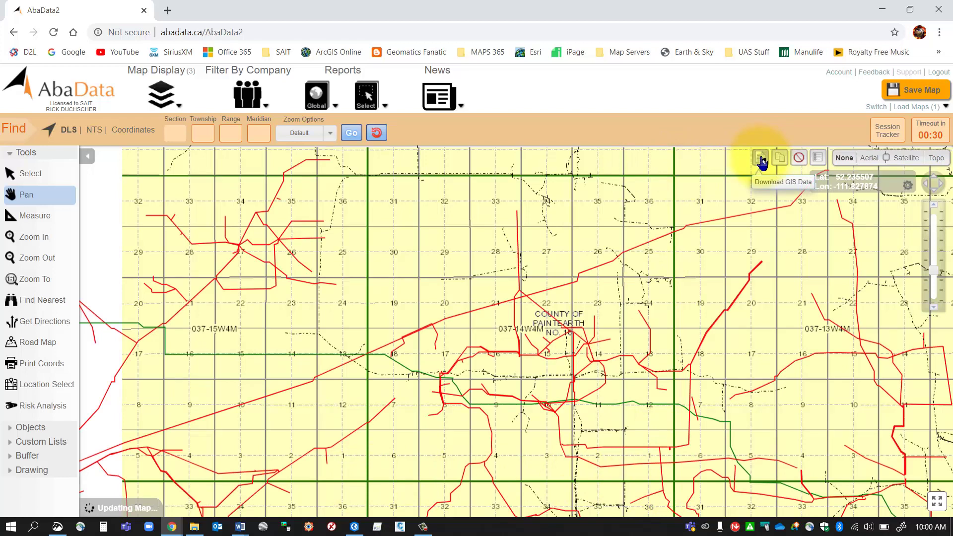
click(508, 182)
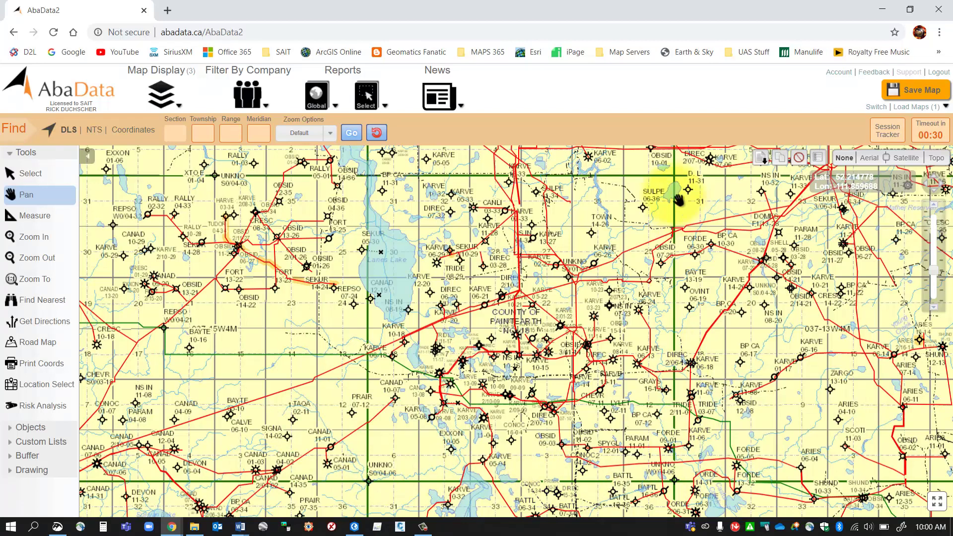
- Select High Pressure, Low Pressure, Downhole Lines and Facilities layers for the GIS extract
click(762, 161)
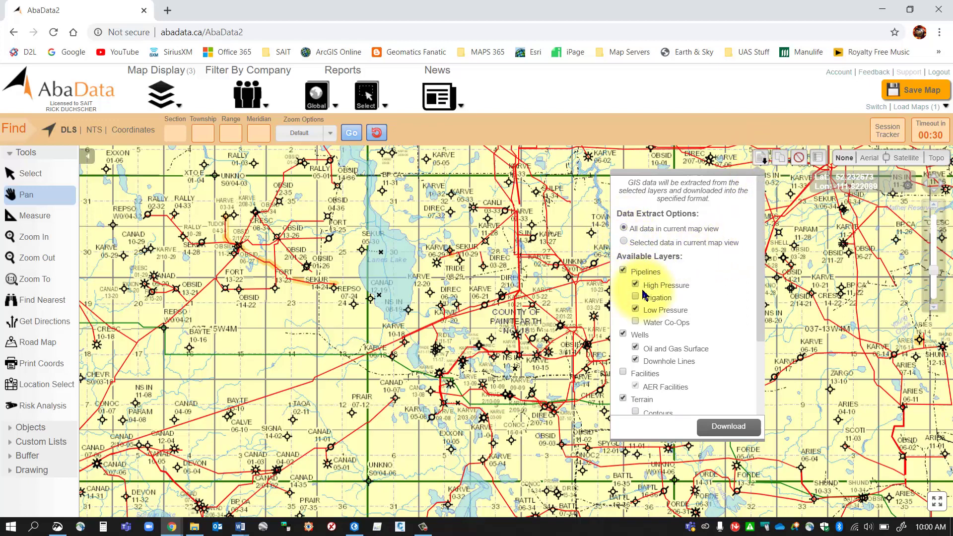
click(666, 286)
click(665, 286)
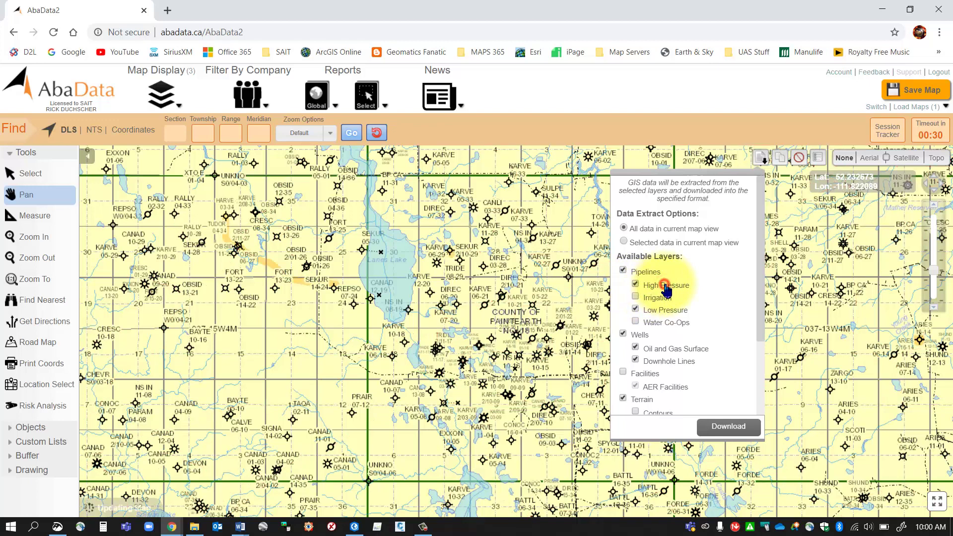
click(651, 311)
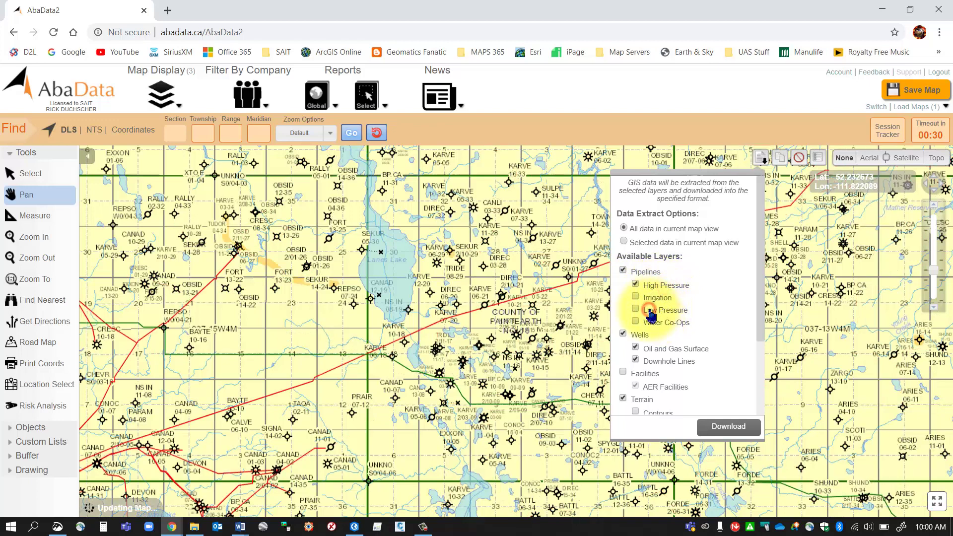
click(656, 360)
double_click(658, 363)
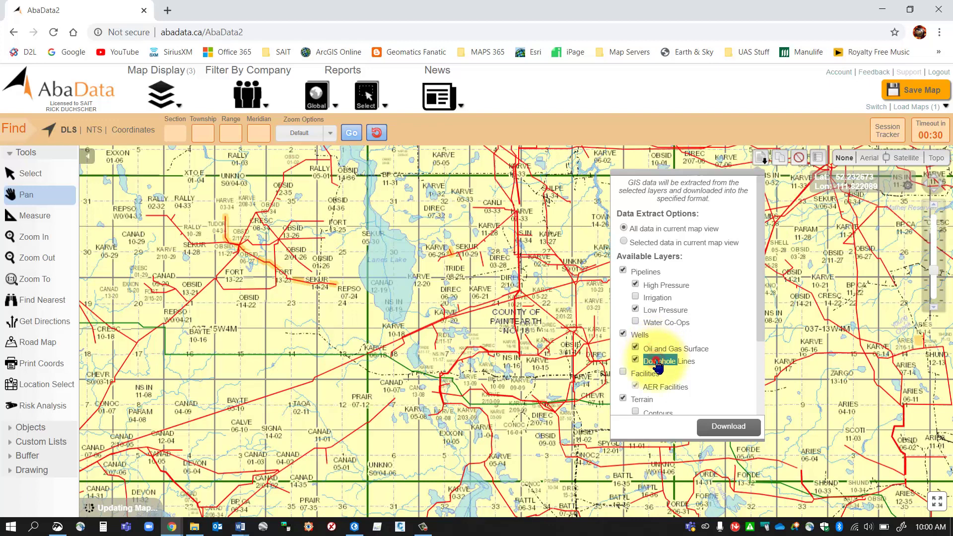
click(624, 373)
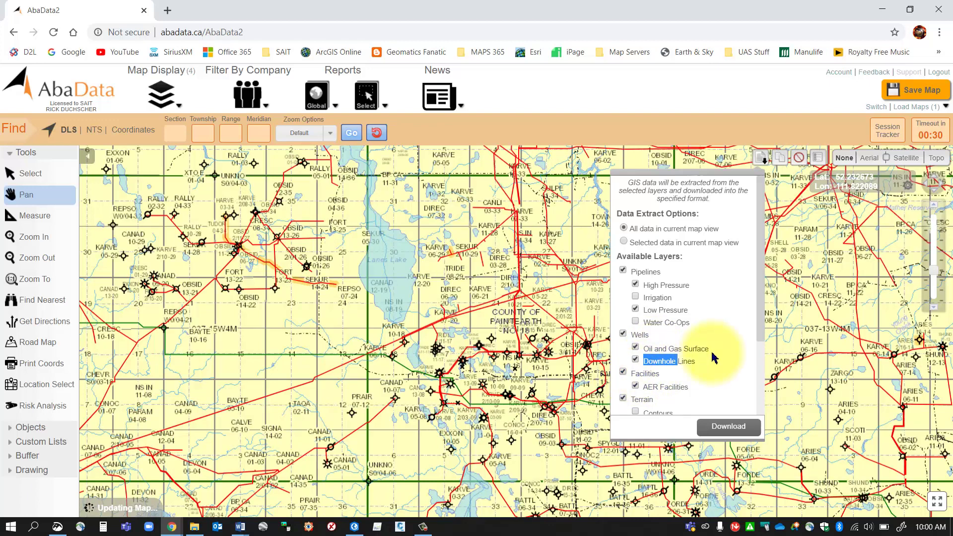
drag(761, 313, 749, 373)
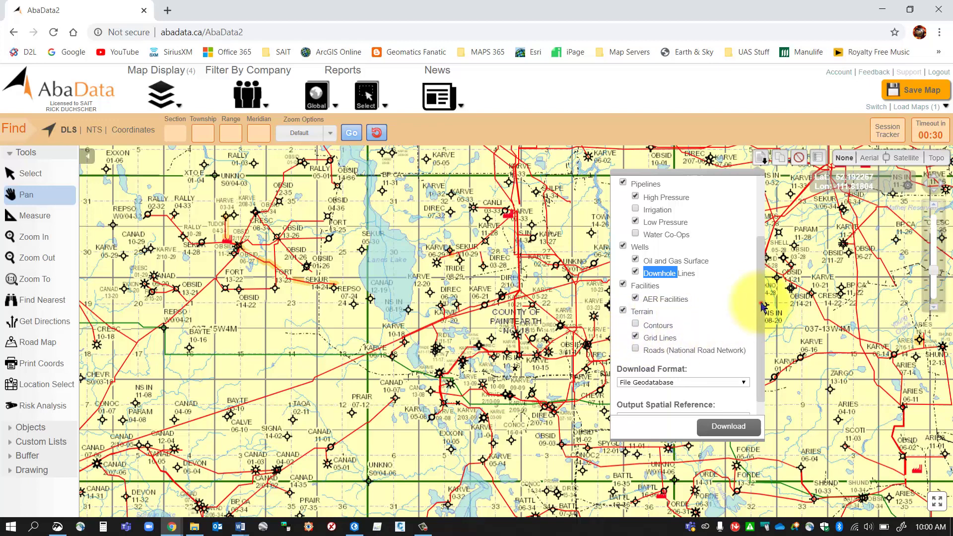
- Set the download format to Shapefile and the output projection to NAD 1983 10TM AEP Resource
mouse_move(763, 307)
mouse_down()
mouse_move(756, 283)
mouse_move(770, 316)
mouse_up()
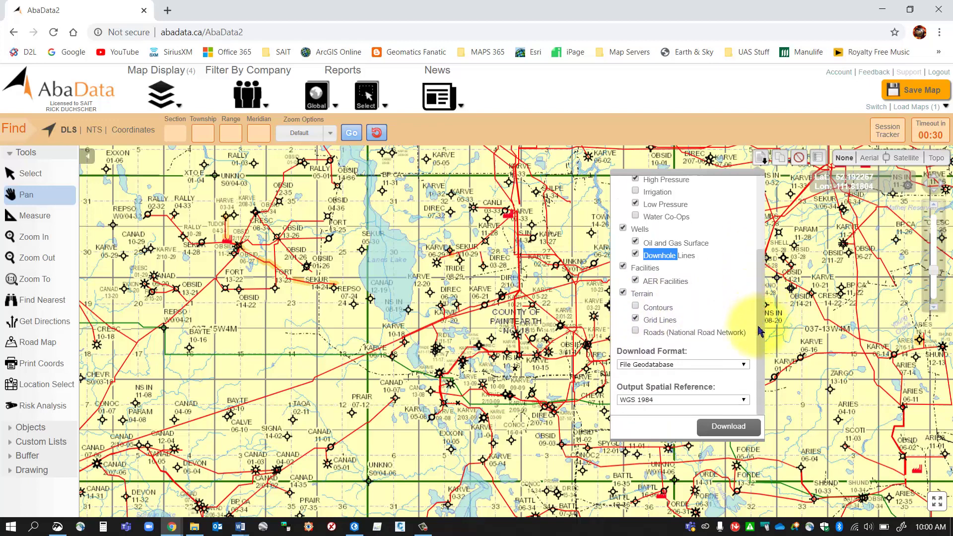
click(747, 365)
click(645, 388)
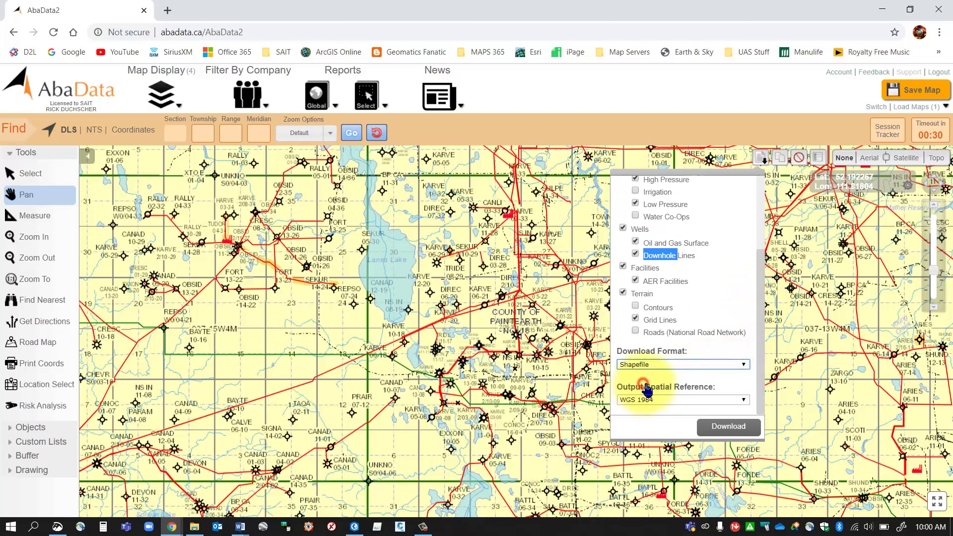
click(746, 401)
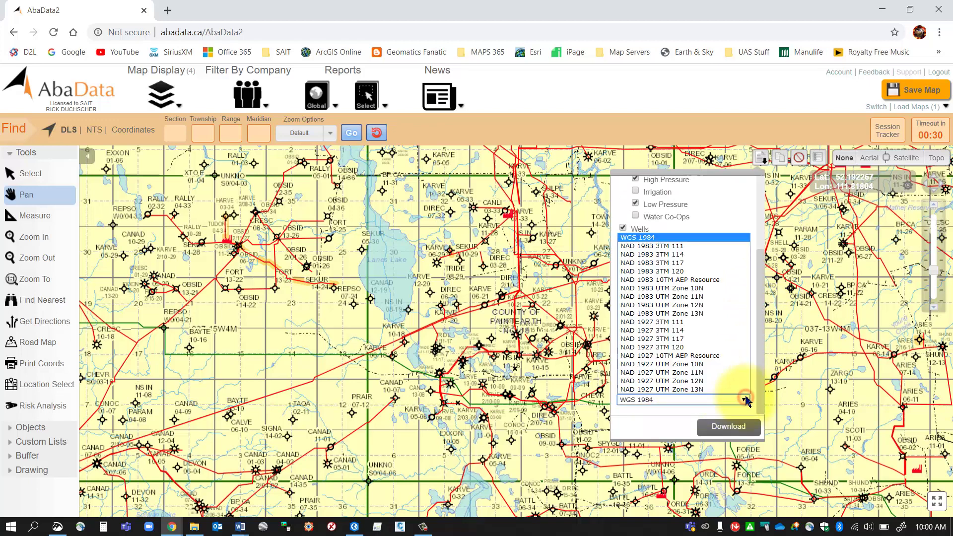
click(696, 281)
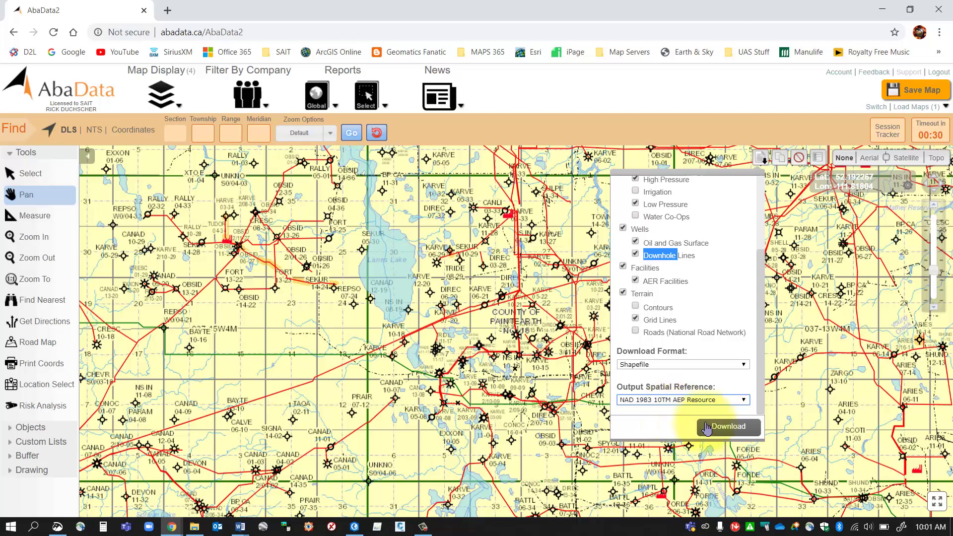
- Download the extract and save it to the Desktop as ABADATA DATA.zip
click(728, 427)
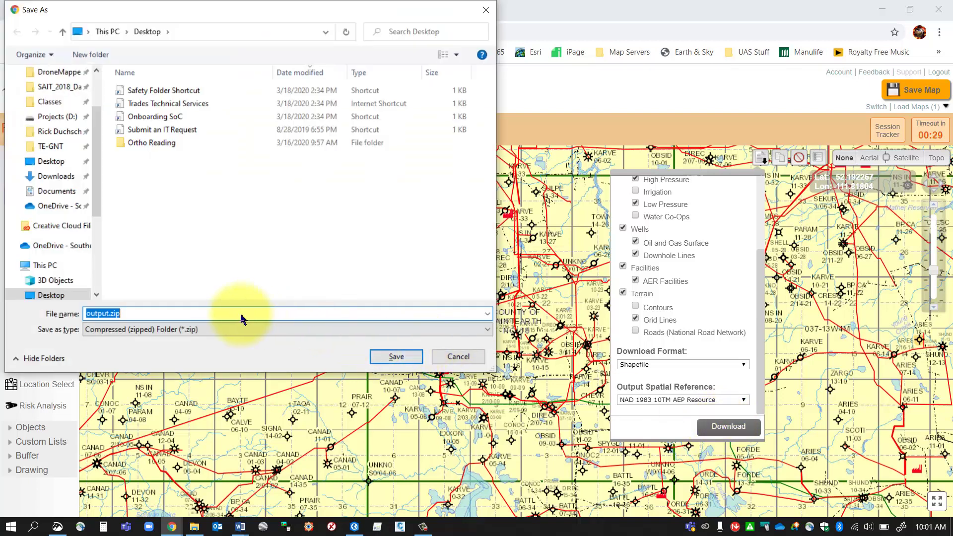
click(109, 314)
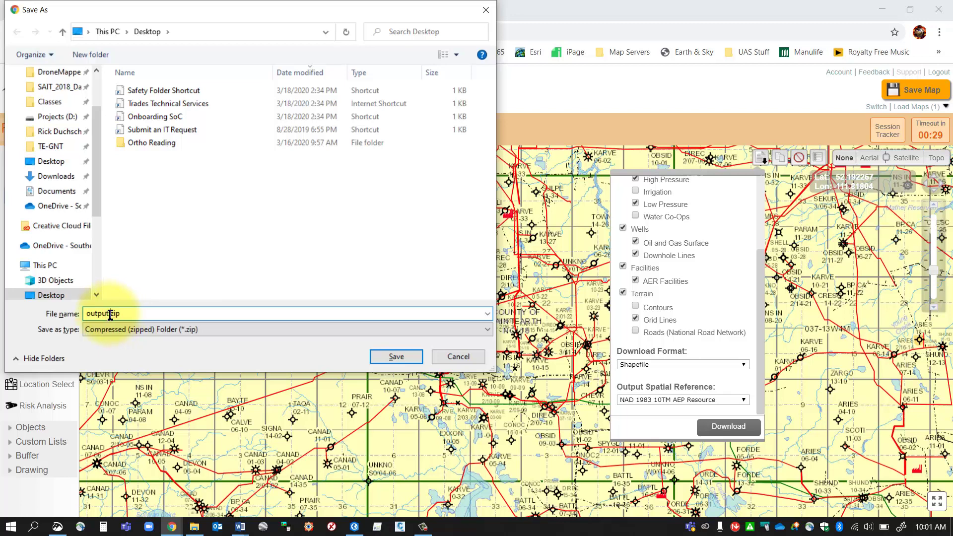
double_click(110, 314)
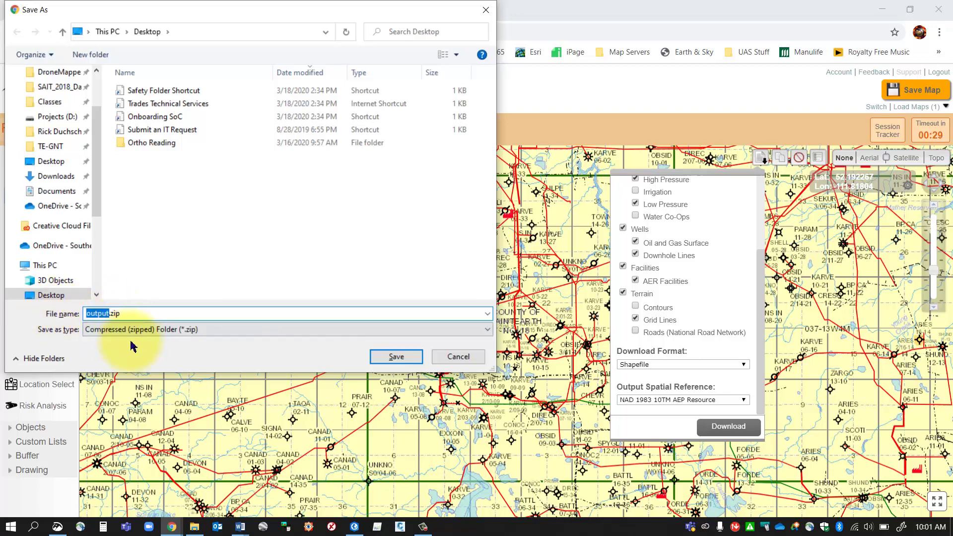
text(ABA)
key(BackSpace)
key(BackSpace)
key(BackSpace)
text(ABADATA DATA)
click(395, 356)
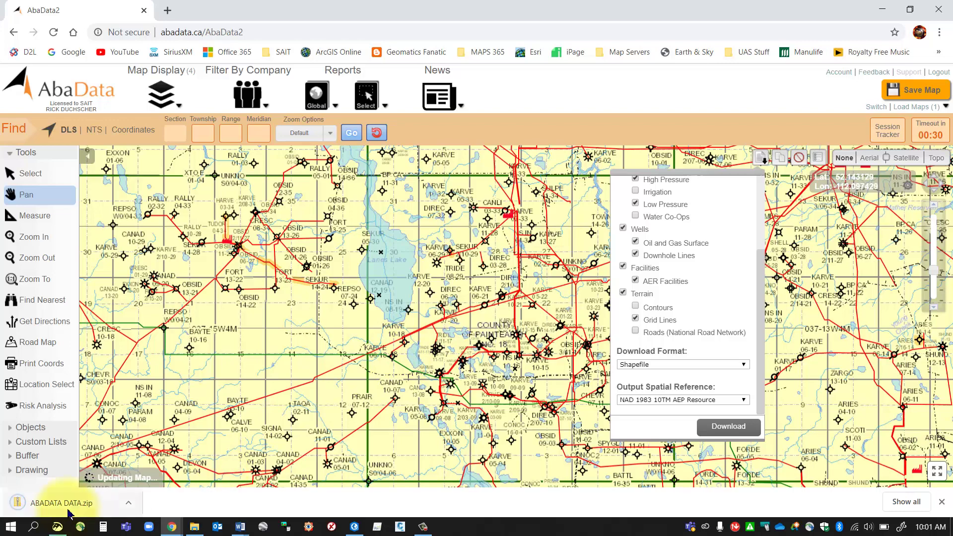
click(128, 503)
click(166, 457)
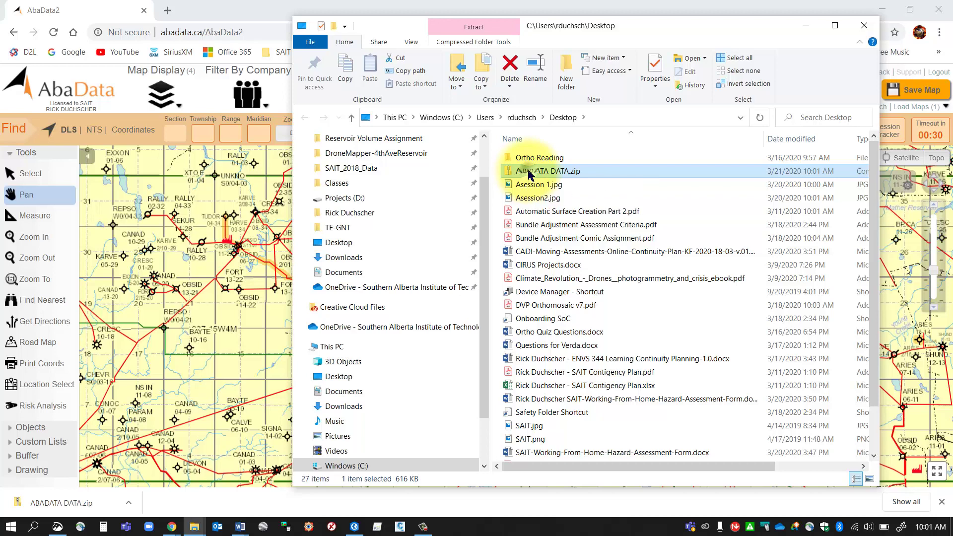
right_click(531, 173)
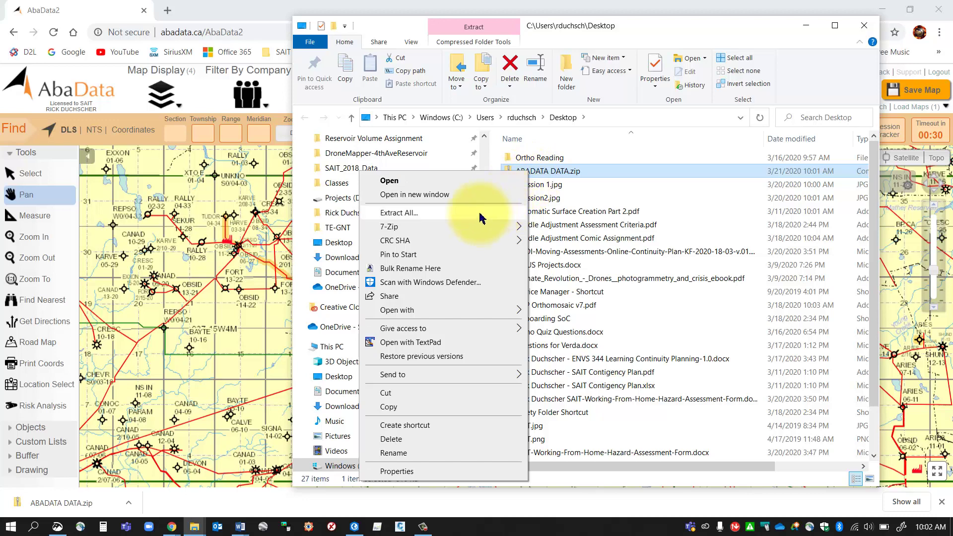
mouse_move(479, 233)
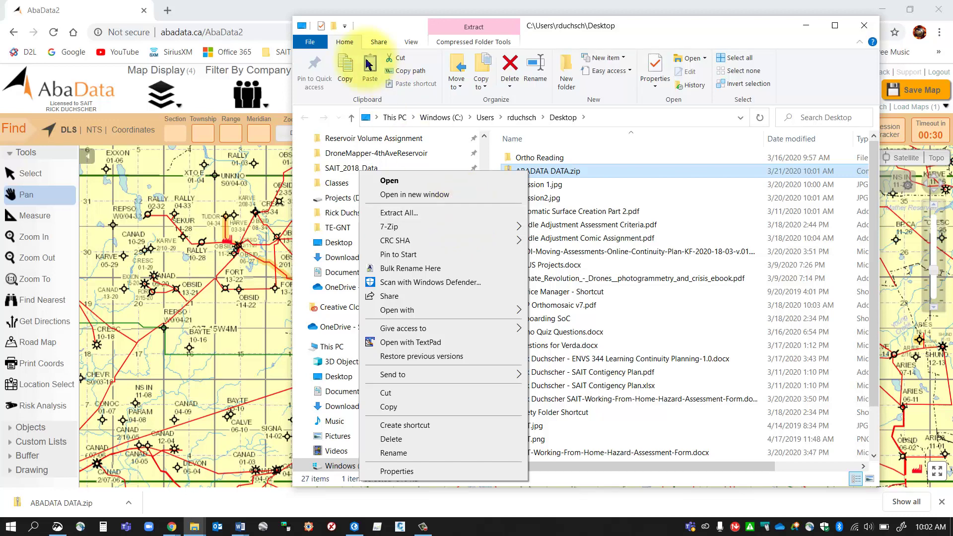
click(240, 11)
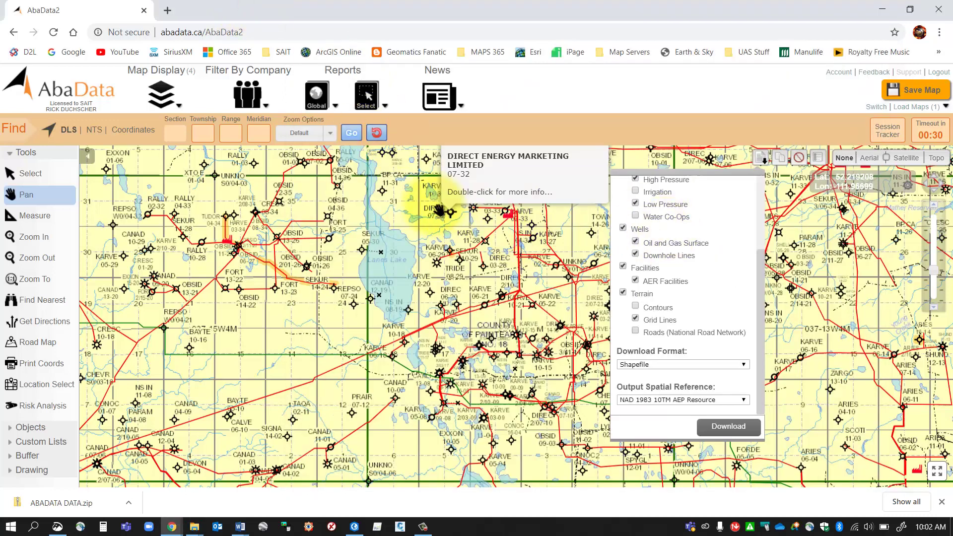